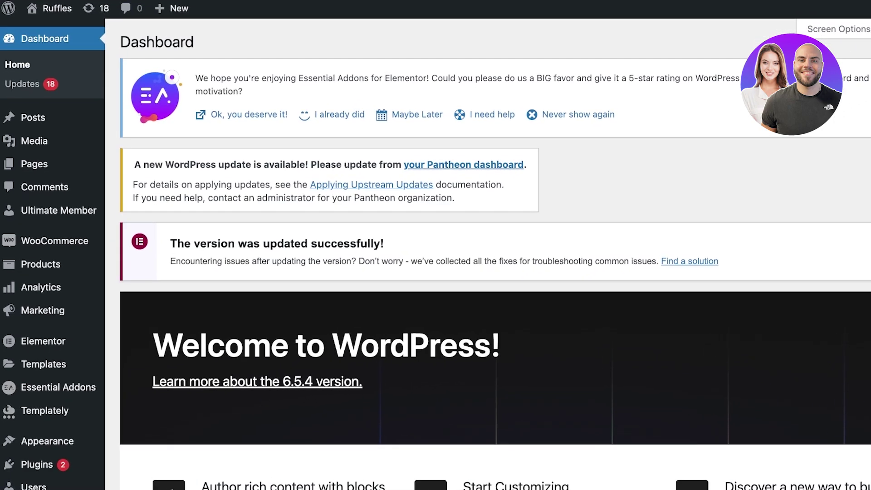
# Review the store's product list and open the WooCommerce home page
pyautogui.moveTo(54, 240)
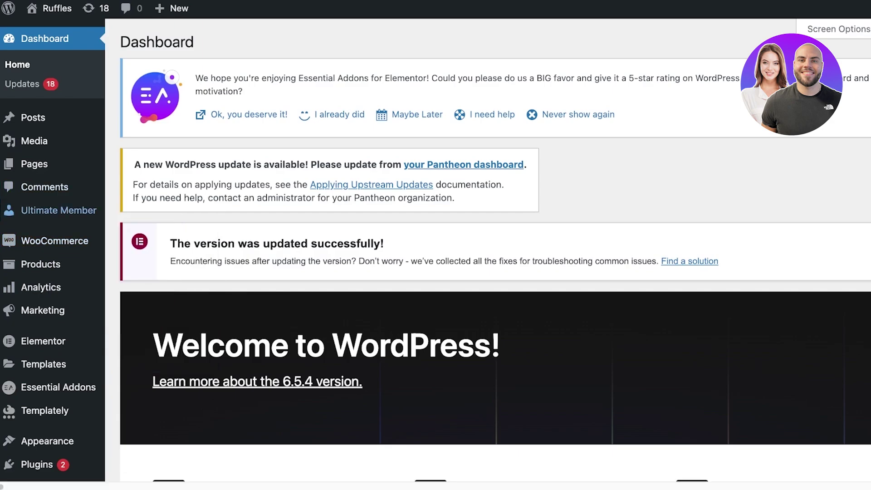
pyautogui.moveTo(58, 210)
pyautogui.moveTo(41, 264)
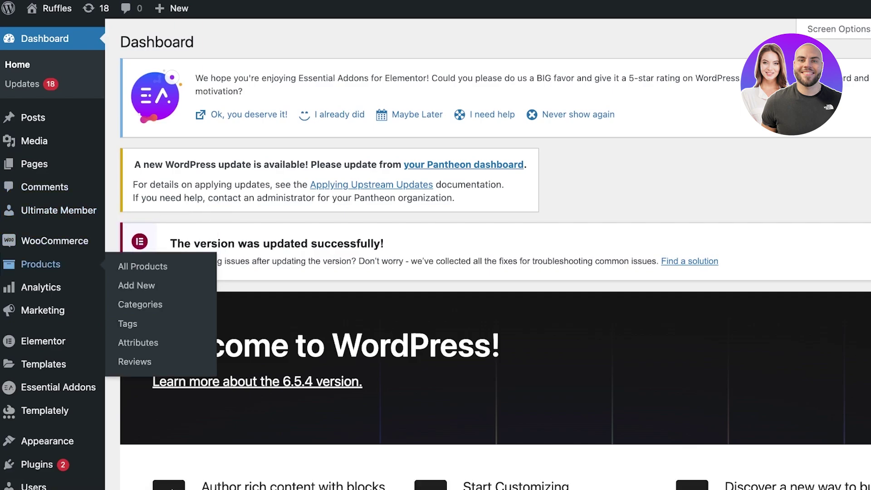
pyautogui.click(41, 264)
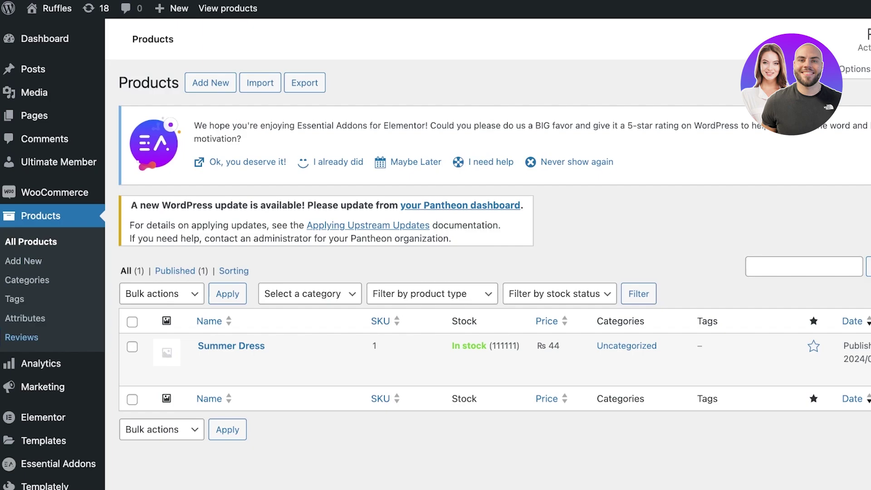
pyautogui.moveTo(55, 193)
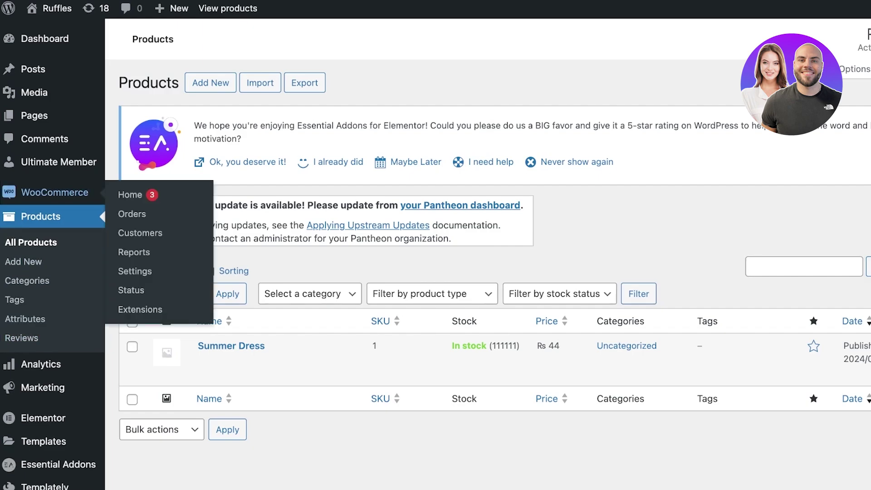
pyautogui.click(55, 192)
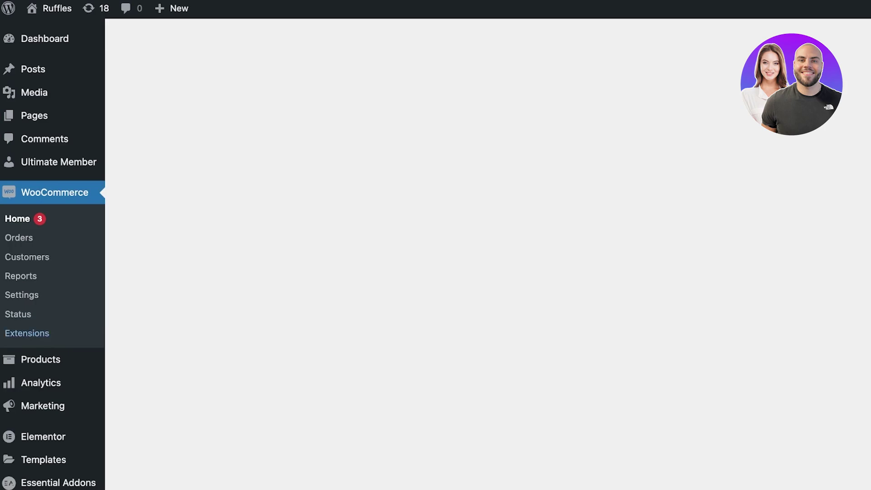
# Open the page for adding new plugins and search for "stripe"
pyautogui.scroll(-3, 27, 333)
pyautogui.moveTo(36, 457)
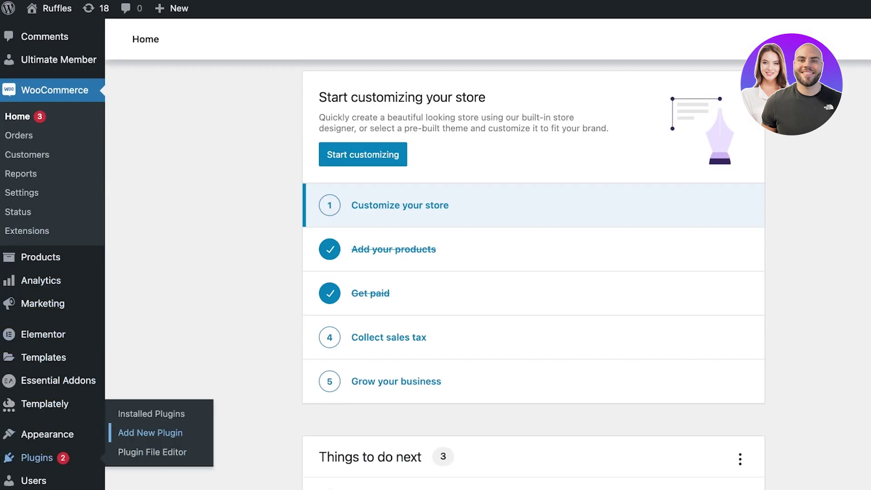
pyautogui.click(150, 432)
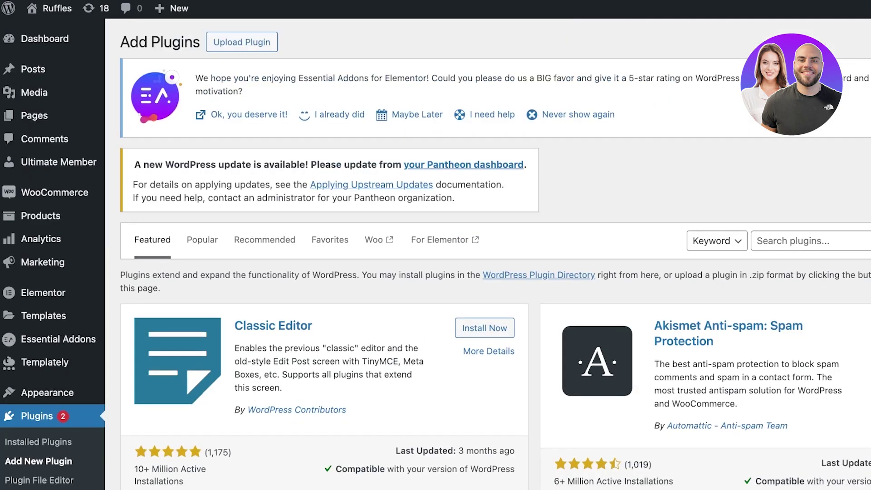
pyautogui.click(757, 241)
pyautogui.write('stirpe')
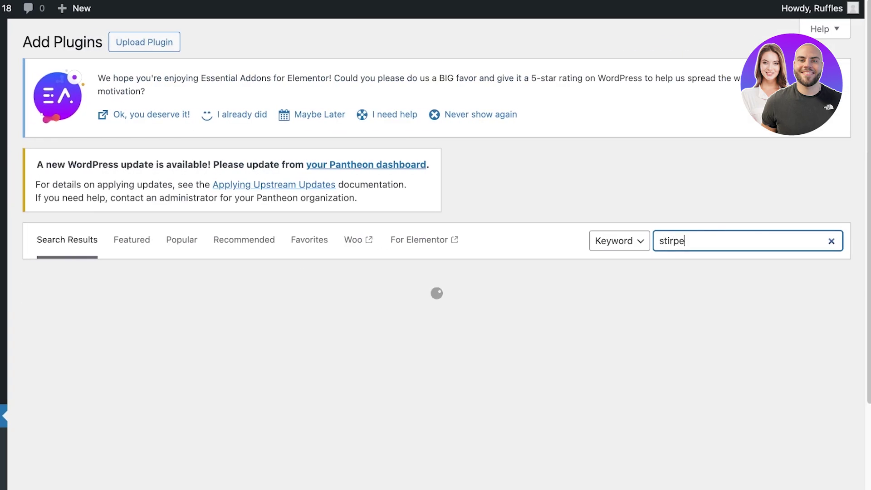
pyautogui.hotkey('ctrl', 'a')
pyautogui.write('stripe')
# Install and activate the WooCommerce Stripe Payment Gateway plugin from the search results
pyautogui.scroll(-1, 426, 254)
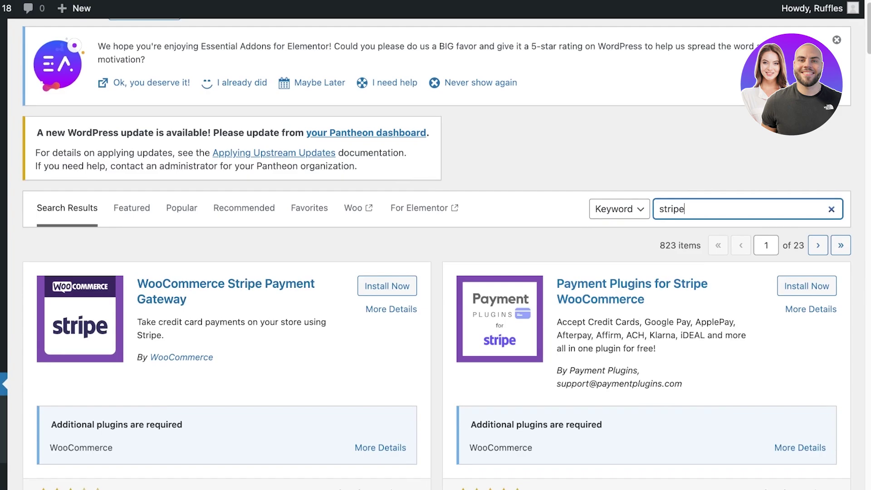
pyautogui.scroll(-1, 426, 250)
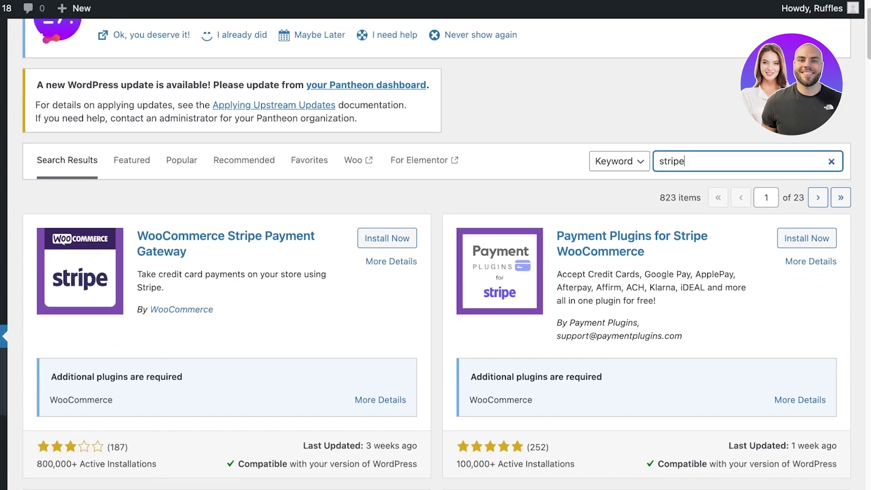
pyautogui.scroll(-3, 435, 254)
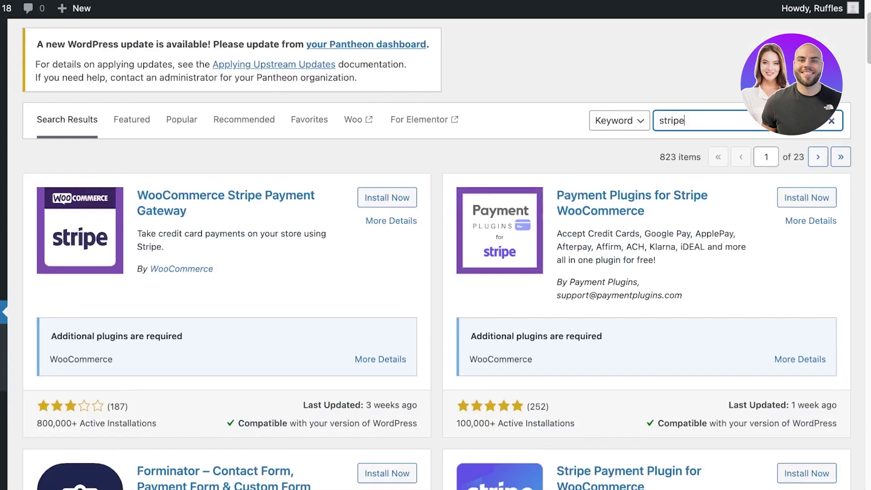
pyautogui.scroll(1, 436, 254)
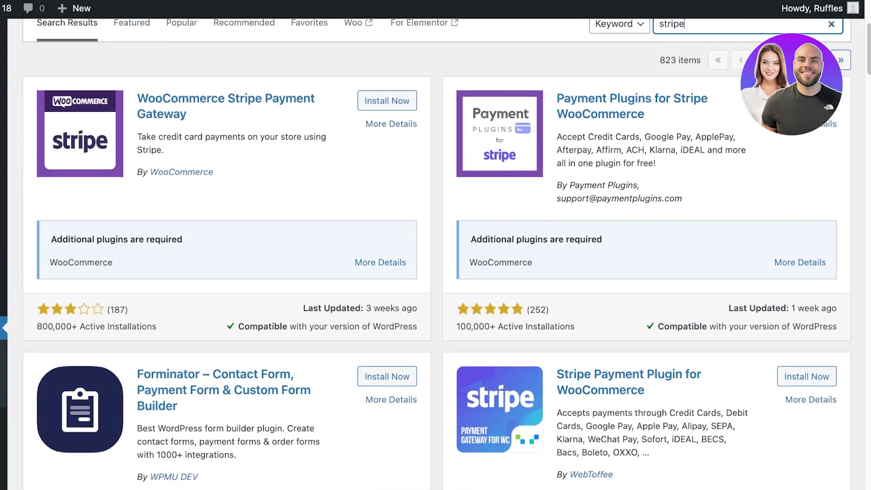
pyautogui.scroll(2, 435, 254)
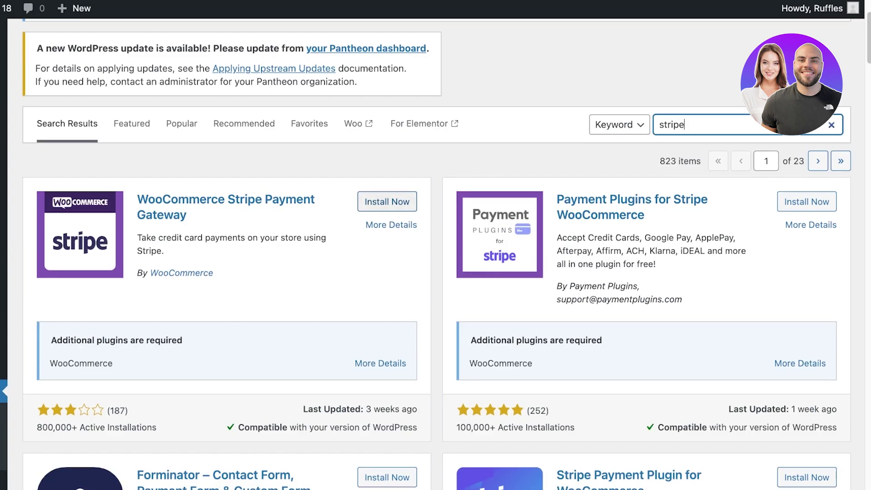
pyautogui.click(387, 201)
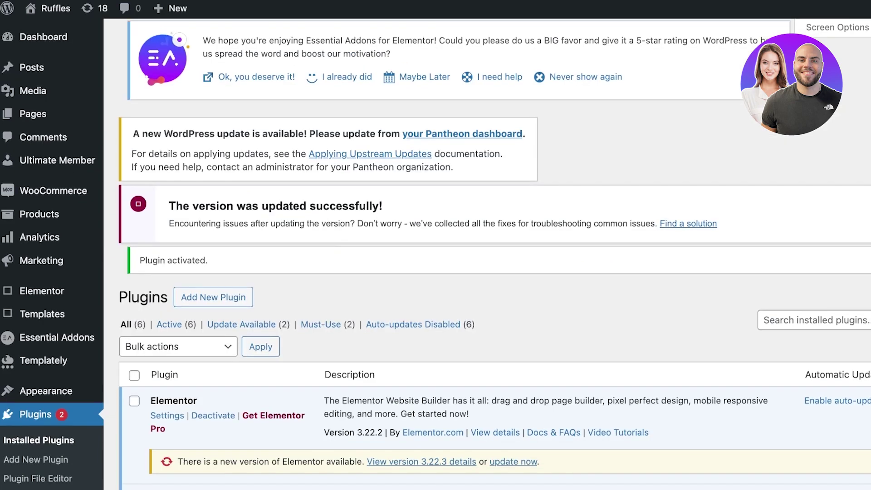
# Open the settings of the WooCommerce Stripe Gateway plugin from the installed plugins list
pyautogui.scroll(-8, 495, 254)
pyautogui.scroll(-3, 494, 254)
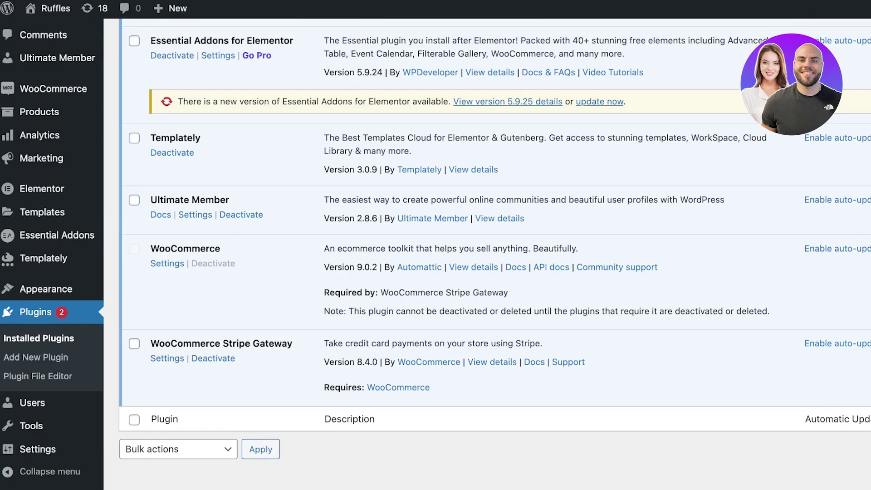
pyautogui.scroll(4, 45, 288)
pyautogui.scroll(-4, 46, 289)
pyautogui.scroll(1, 45, 289)
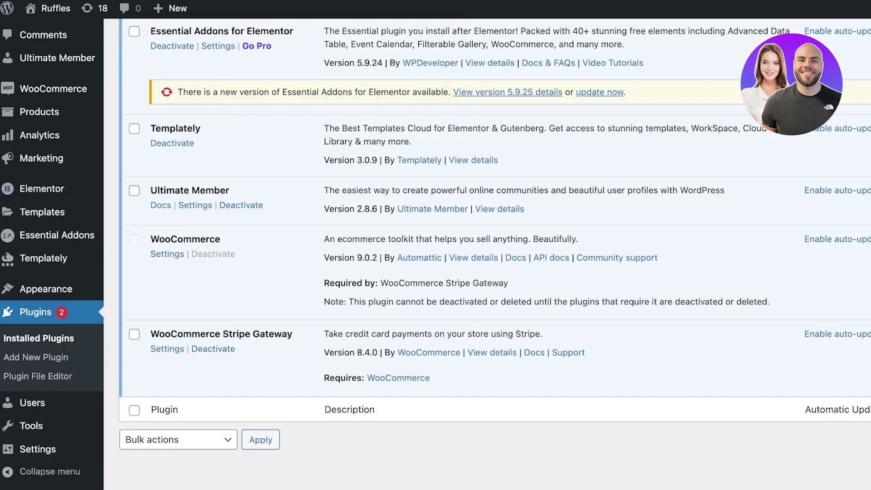
pyautogui.click(166, 349)
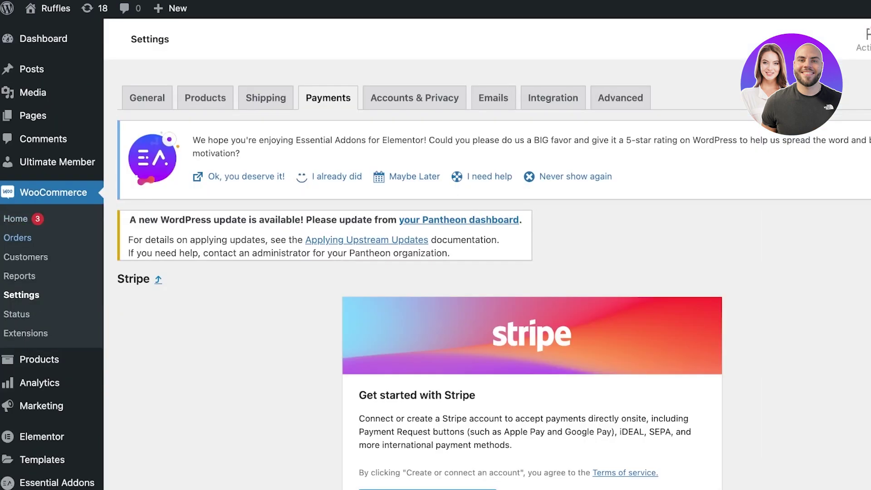
# Return to the store's payment methods list and try to enable the Stripe method
pyautogui.scroll(-4, 41, 226)
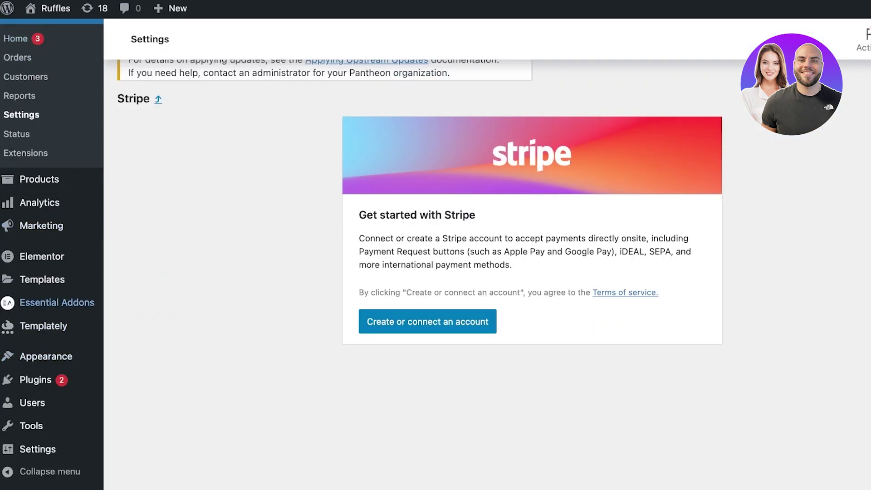
pyautogui.scroll(4, 435, 273)
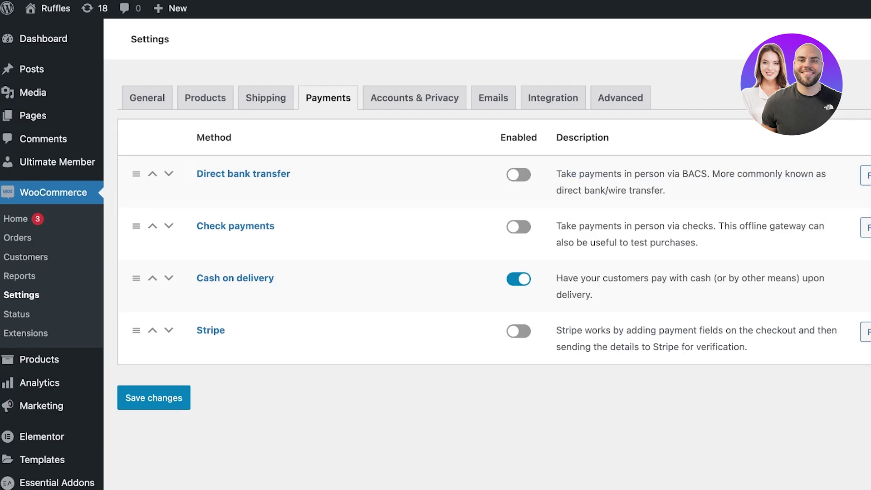
pyautogui.scroll(-4, 435, 272)
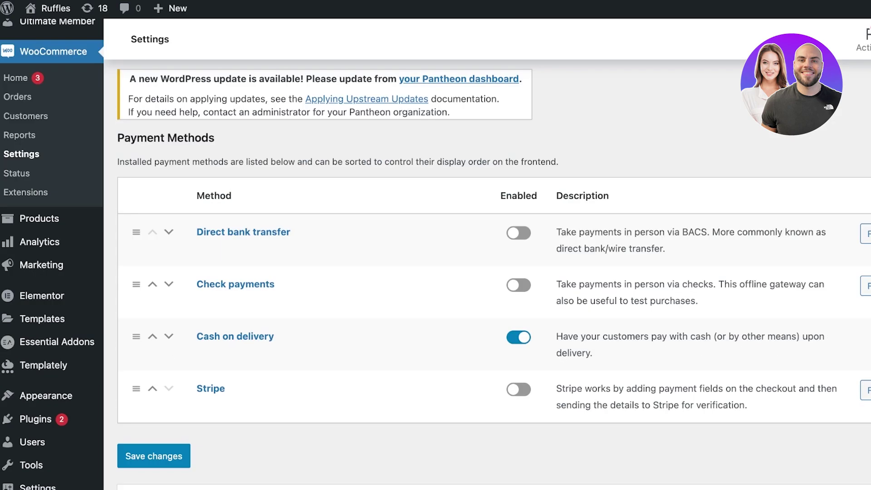
pyautogui.click(518, 360)
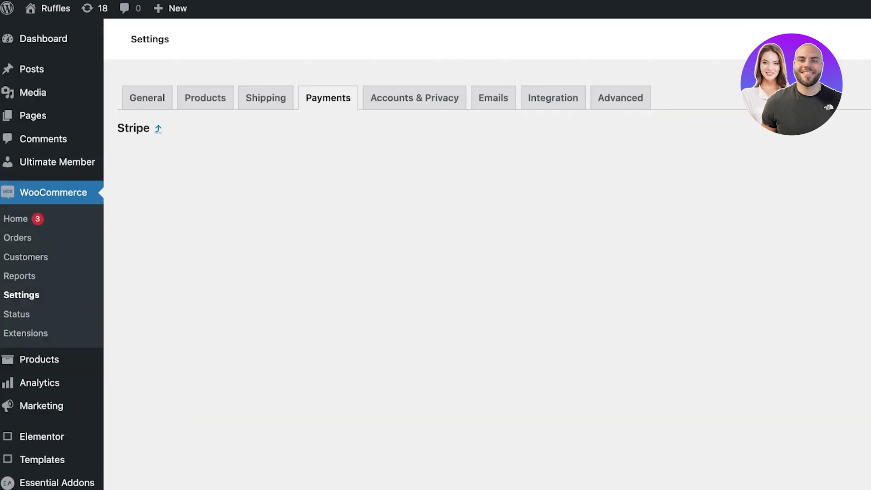
# Start creating or connecting a Stripe account and try to connect the preselected existing account to WooCommerce
pyautogui.scroll(-4, 487, 272)
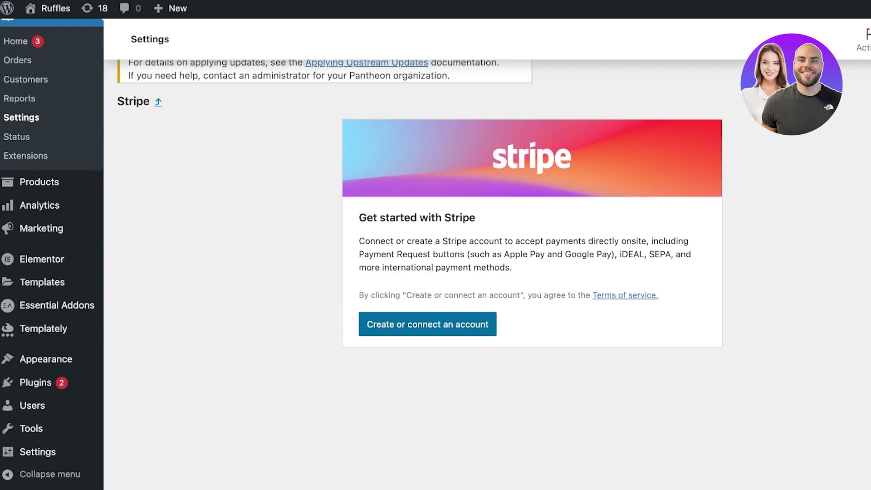
pyautogui.click(427, 323)
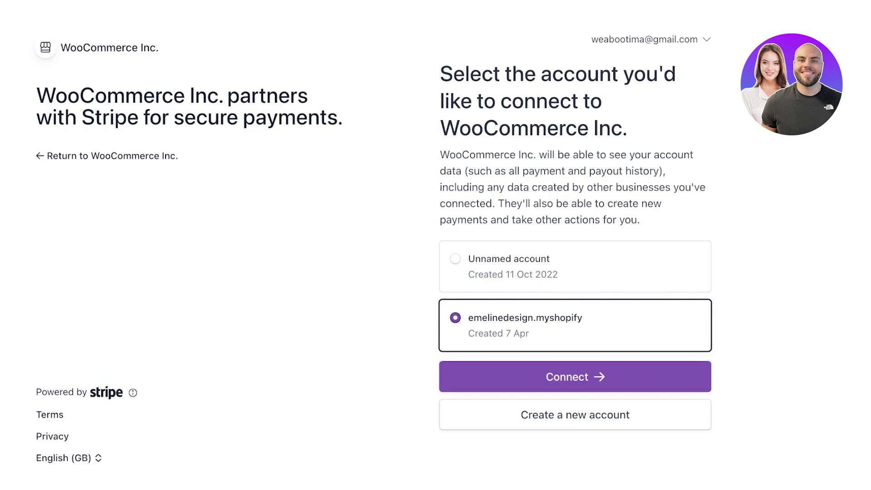
pyautogui.press('Return')
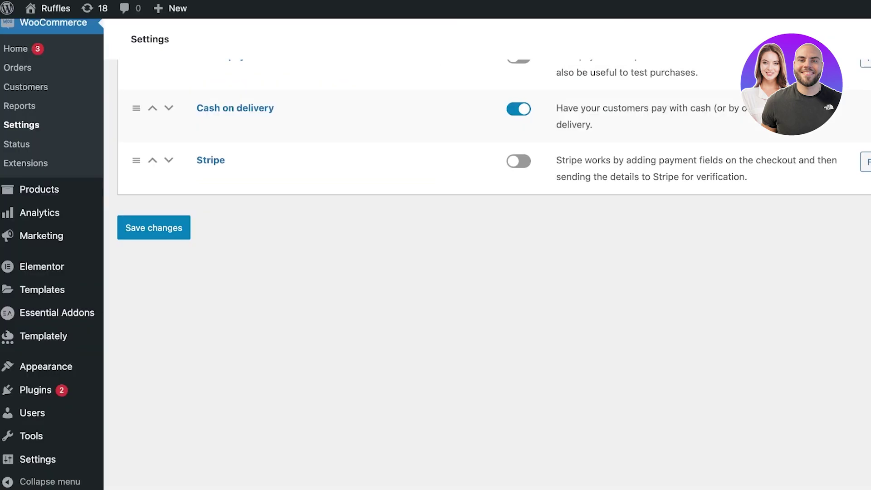
# Reopen the Stripe account setup page from the payment methods list and look it over
pyautogui.scroll(5, 454, 272)
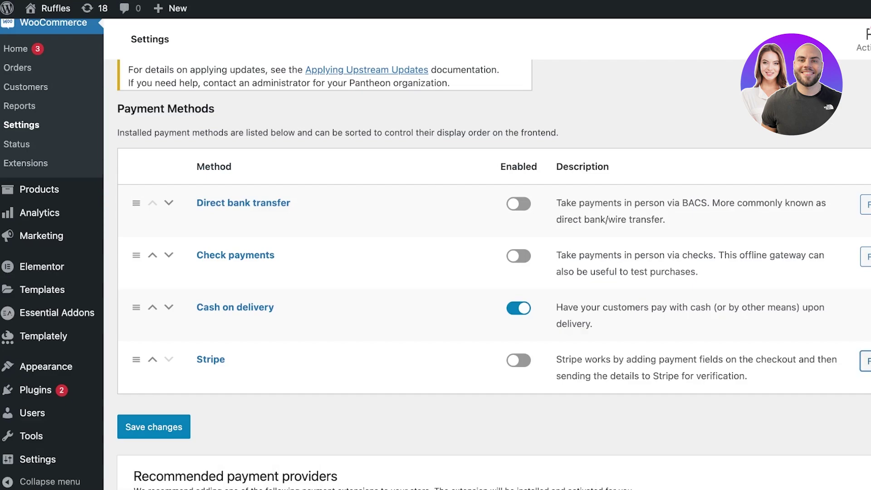
pyautogui.click(864, 360)
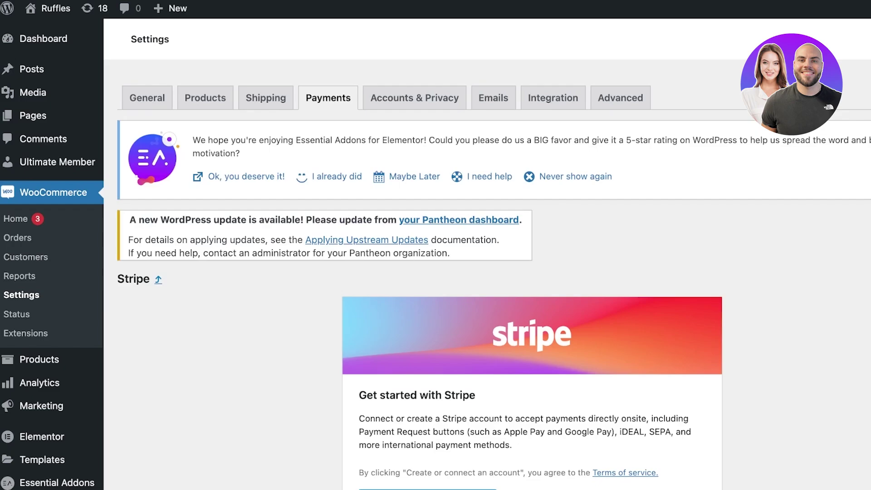
pyautogui.scroll(-3, 454, 272)
pyautogui.scroll(3, 453, 272)
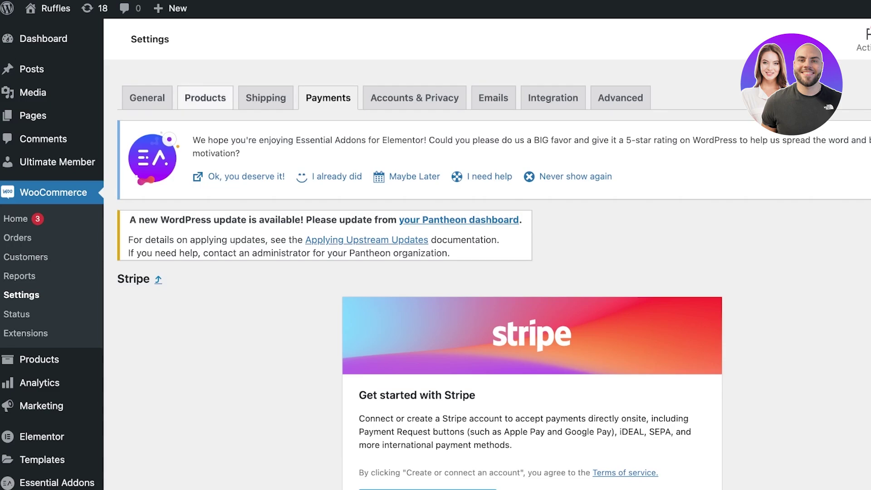
# View the general product settings of WooCommerce and return to the dashboard home page
pyautogui.click(205, 98)
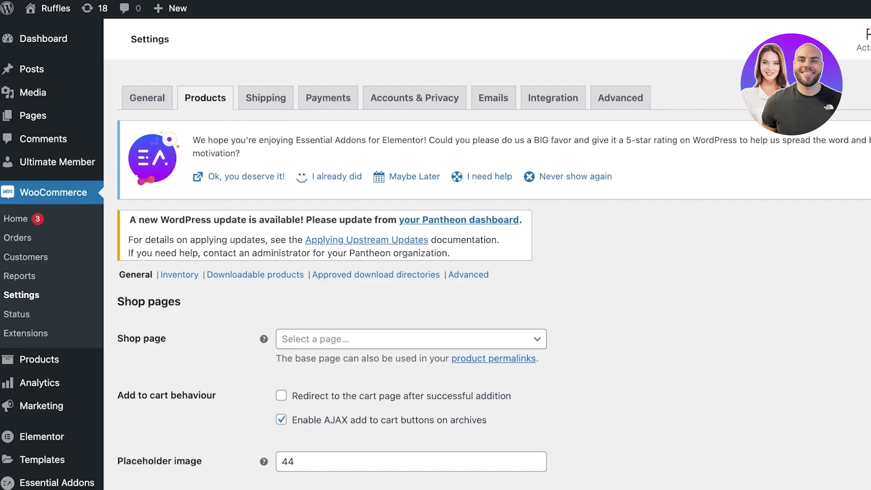
pyautogui.moveTo(43, 38)
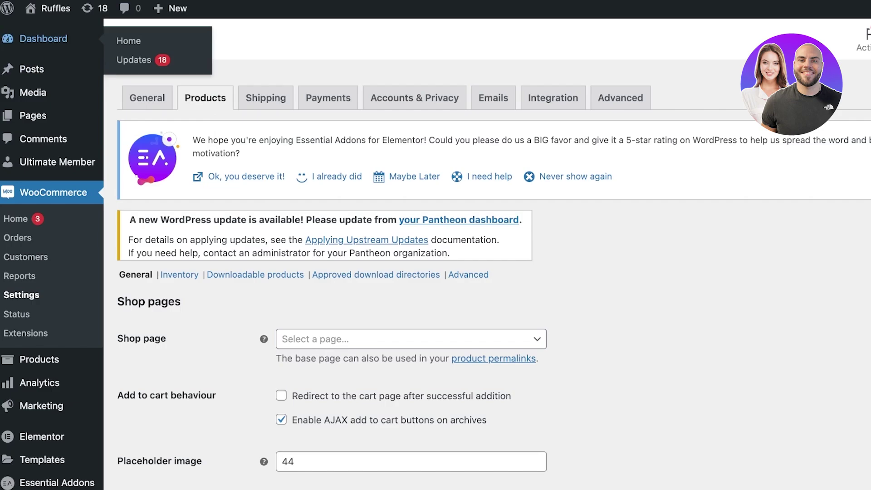
pyautogui.scroll(-1, 43, 69)
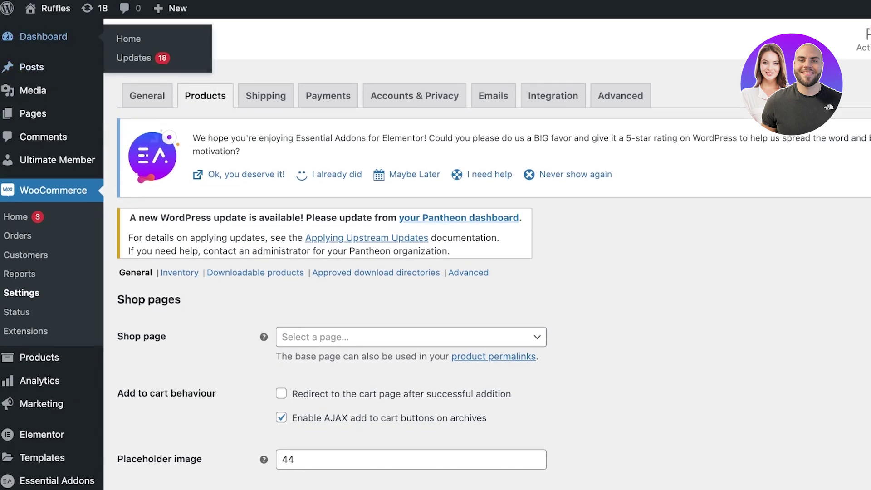
pyautogui.scroll(1, 43, 37)
pyautogui.click(128, 40)
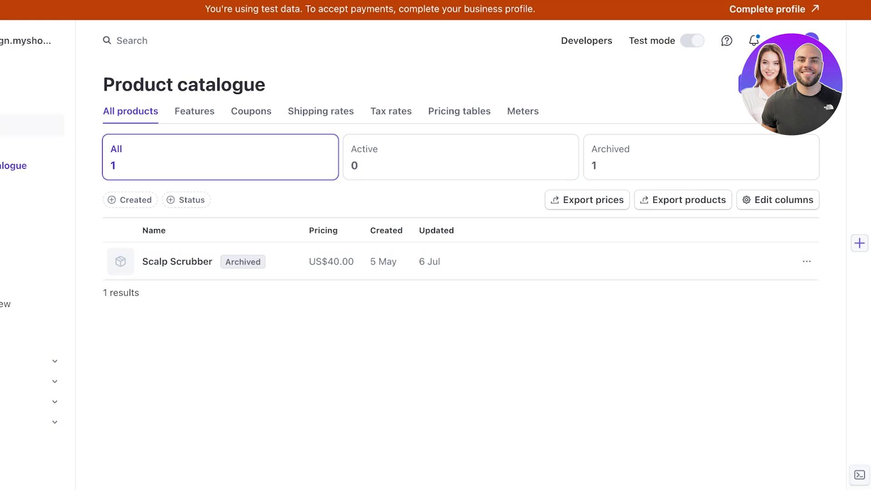
# Start adding a new product to the catalogue and name it "Marketing Course"
pyautogui.press('n')
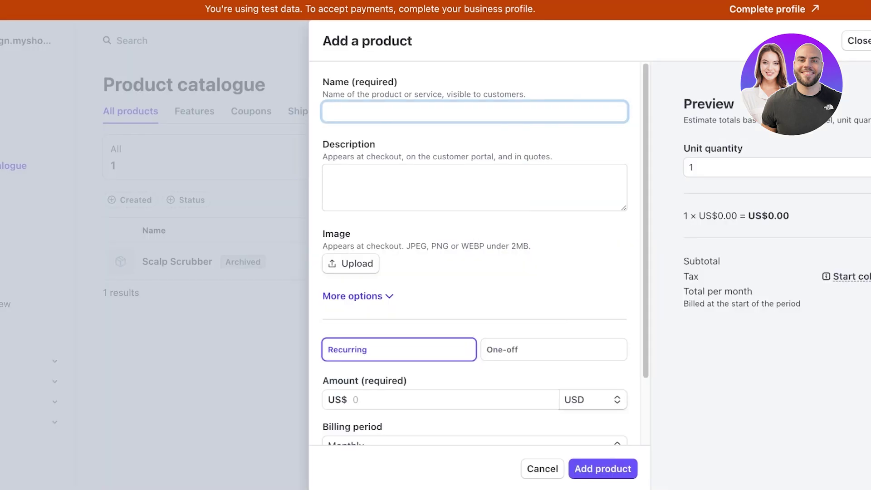
pyautogui.write('A')
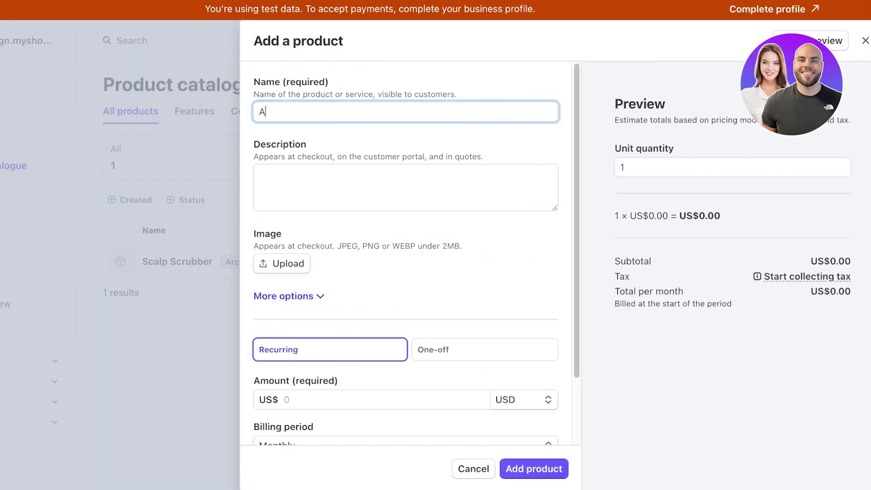
pyautogui.press('BackSpace')
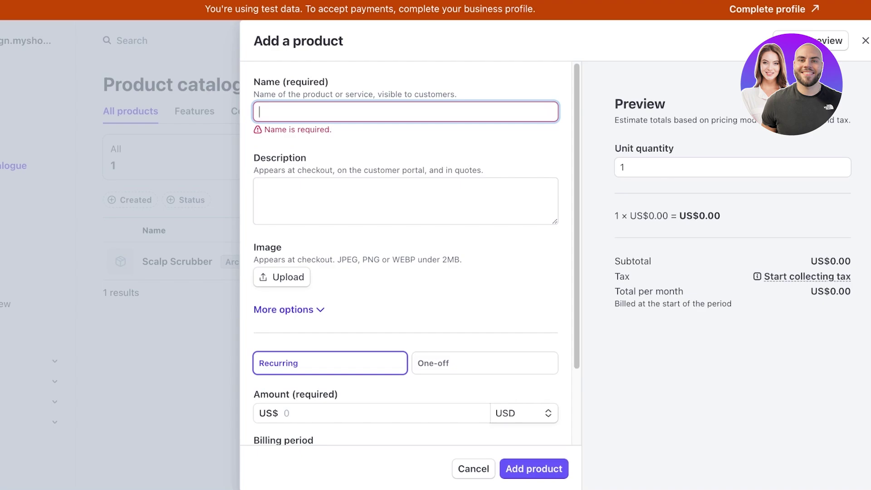
pyautogui.write('Marketing Co')
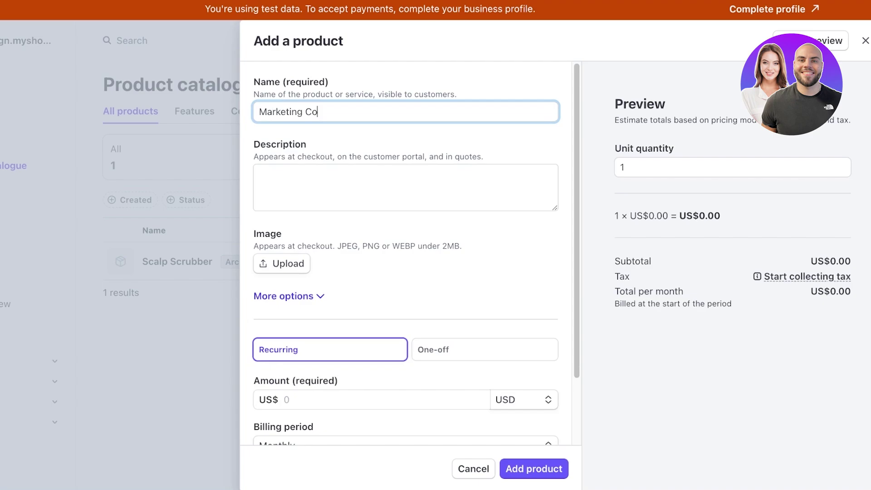
pyautogui.write('urse')
# Describe the product as "-Learn everything about marketing basics to expand and get more leads." and upload the lip gloss picture as its image
pyautogui.click(259, 174)
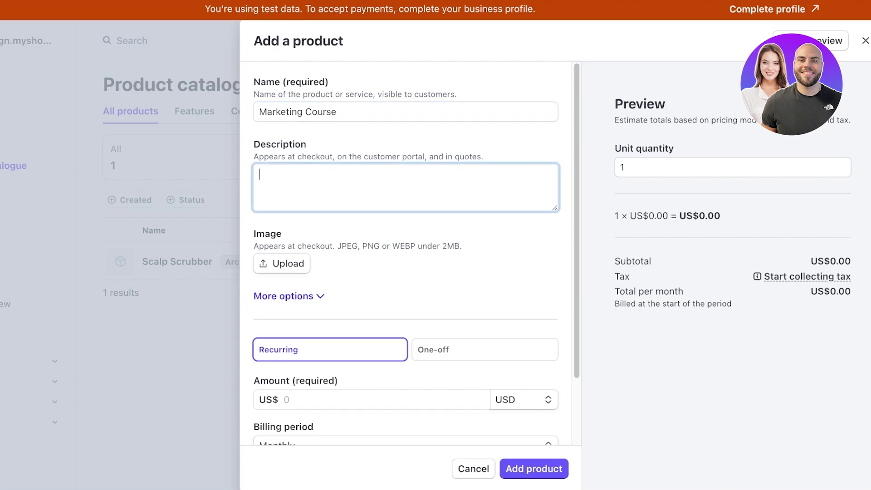
pyautogui.write('-Learn everything a')
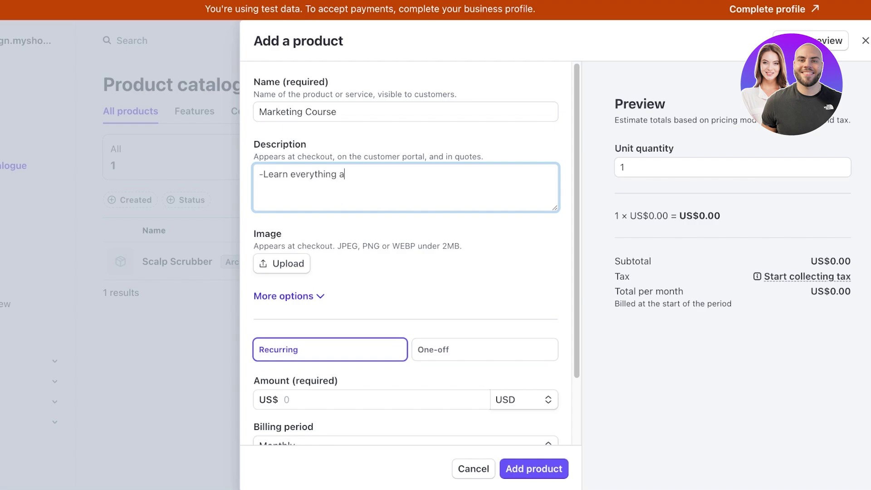
pyautogui.write('bout marketing basic')
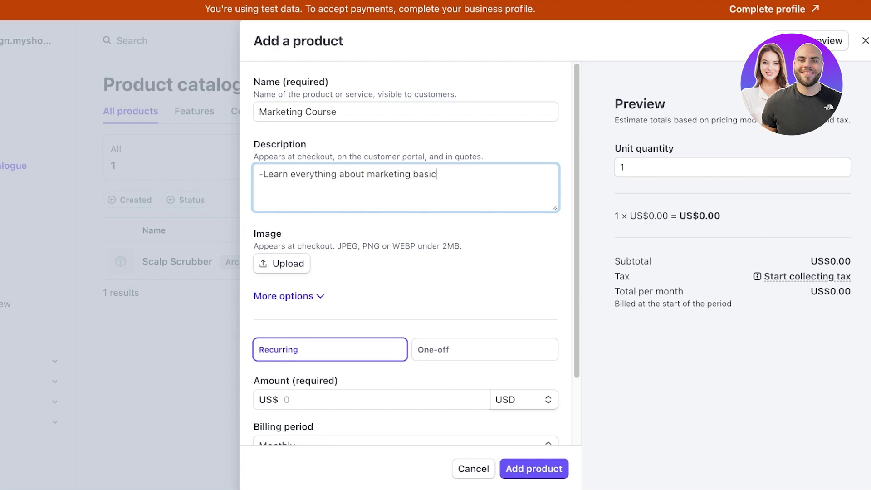
pyautogui.write('s to expand and get more leads.')
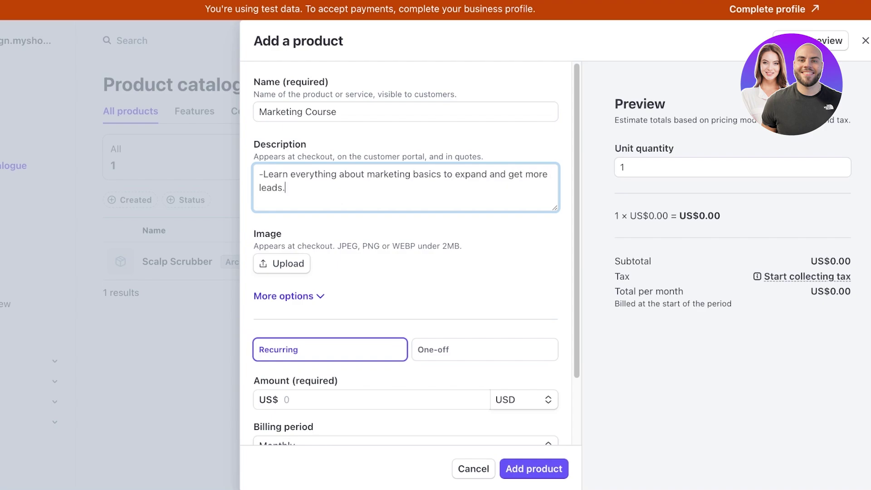
pyautogui.scroll(-1, 405, 253)
pyautogui.click(281, 251)
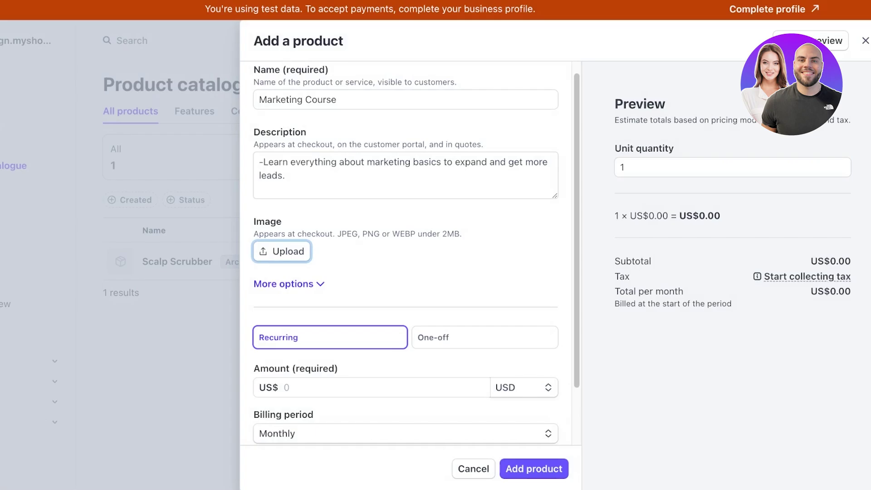
# Compare the one-off and recurring price types and look through the additional pricing options
pyautogui.scroll(-3, 405, 253)
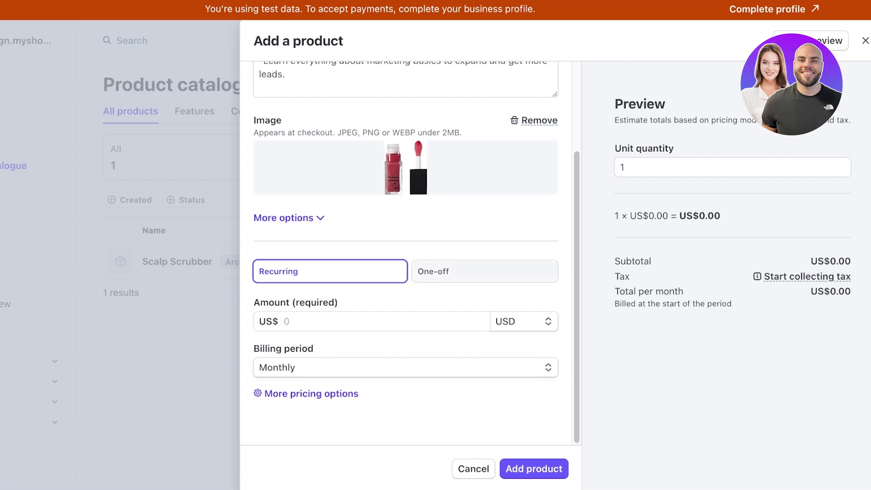
pyautogui.click(484, 271)
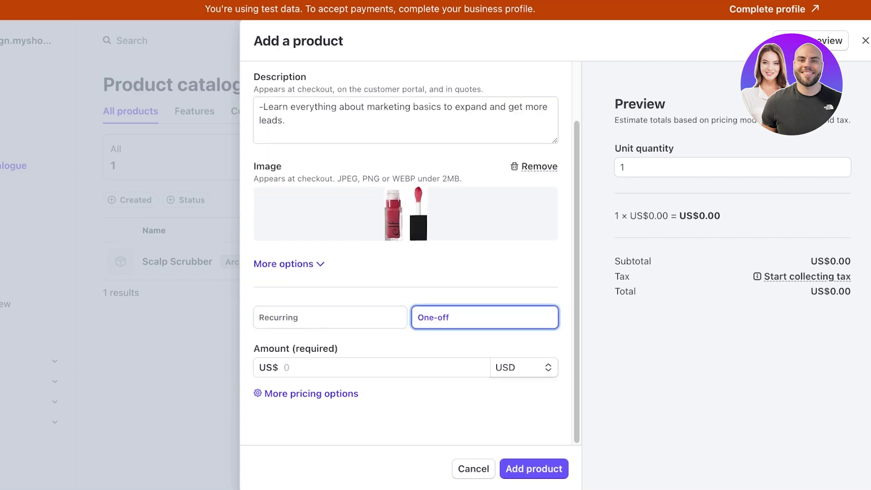
pyautogui.click(330, 317)
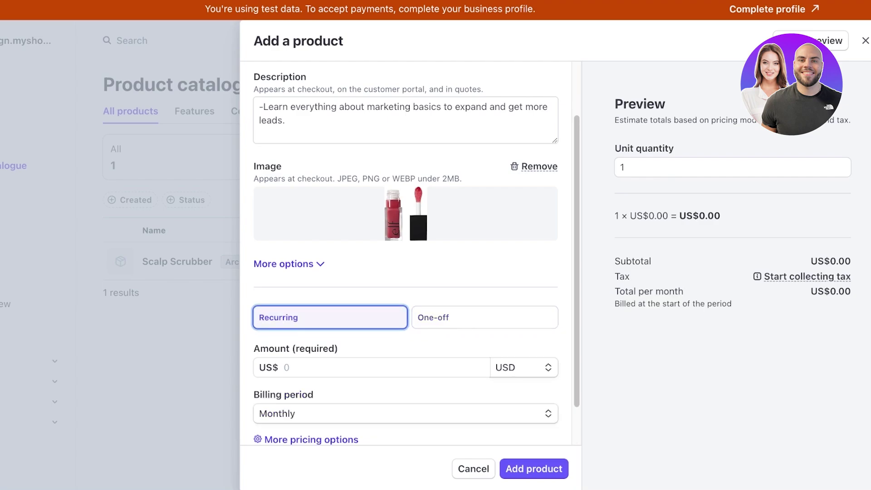
pyautogui.scroll(-2, 405, 253)
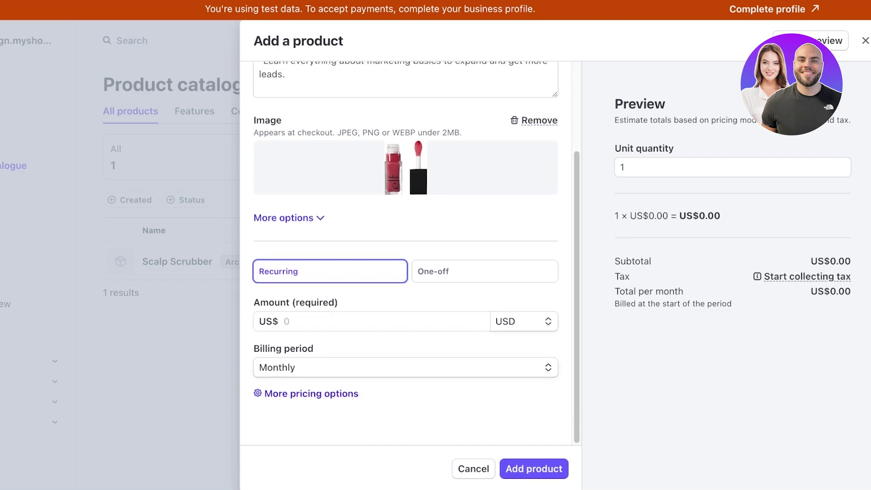
pyautogui.click(306, 393)
pyautogui.scroll(-5, 405, 253)
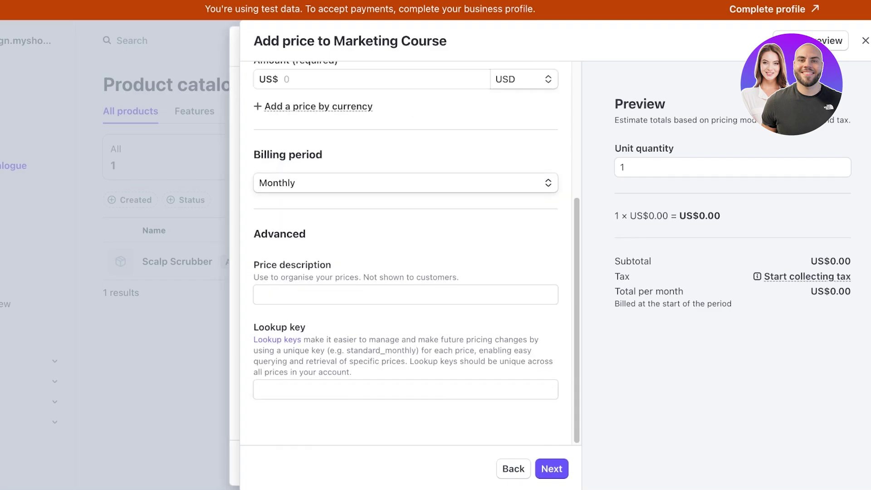
pyautogui.click(513, 468)
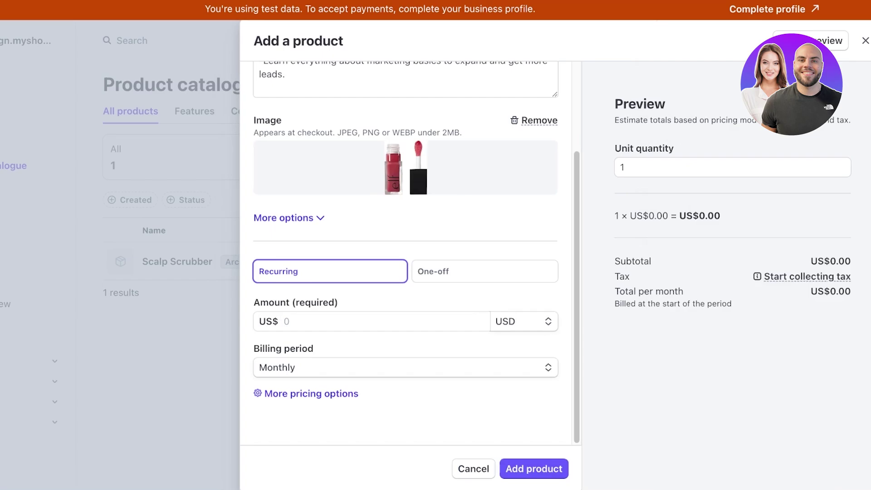
# Make the price one-off at US$22.00 and add the product to the catalogue
pyautogui.click(484, 270)
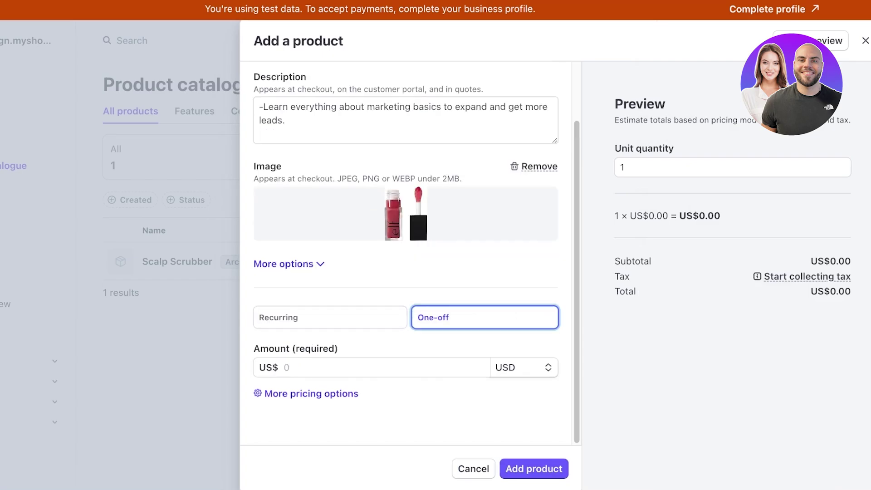
pyautogui.click(371, 367)
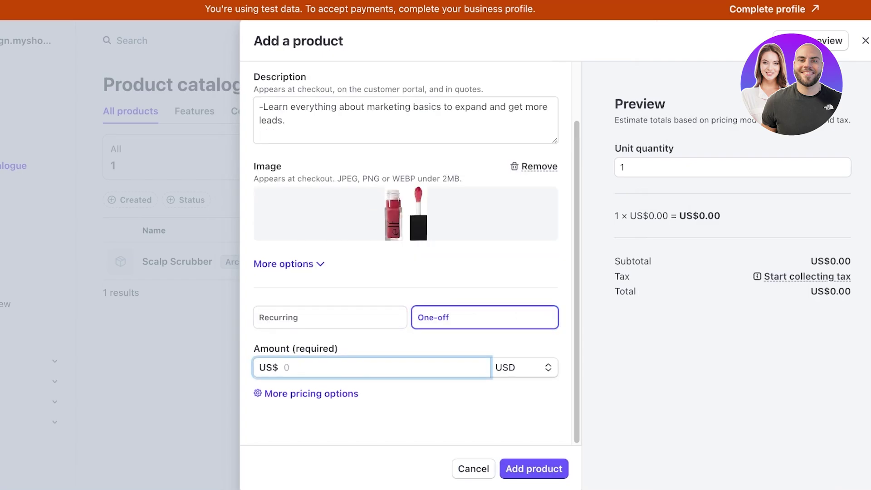
pyautogui.write('22')
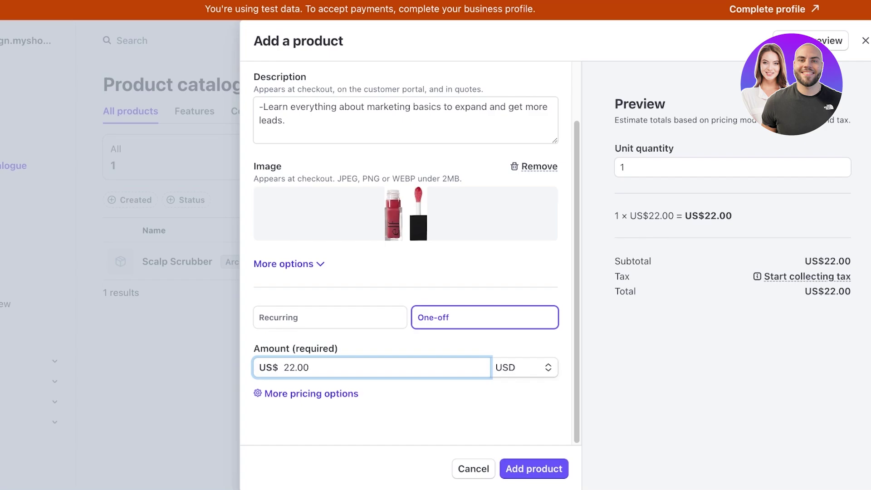
pyautogui.press('Return')
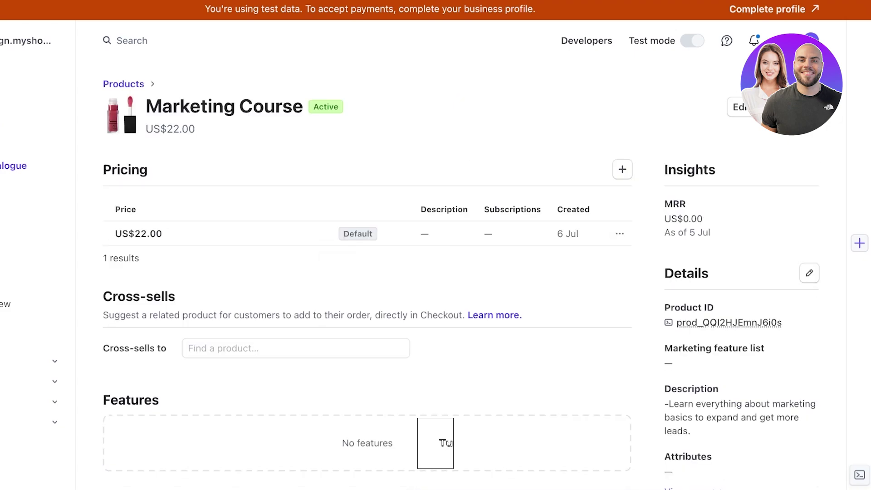
# Look over the Marketing Course product page and its edit form, leaving the form without making changes
pyautogui.scroll(-5, 367, 272)
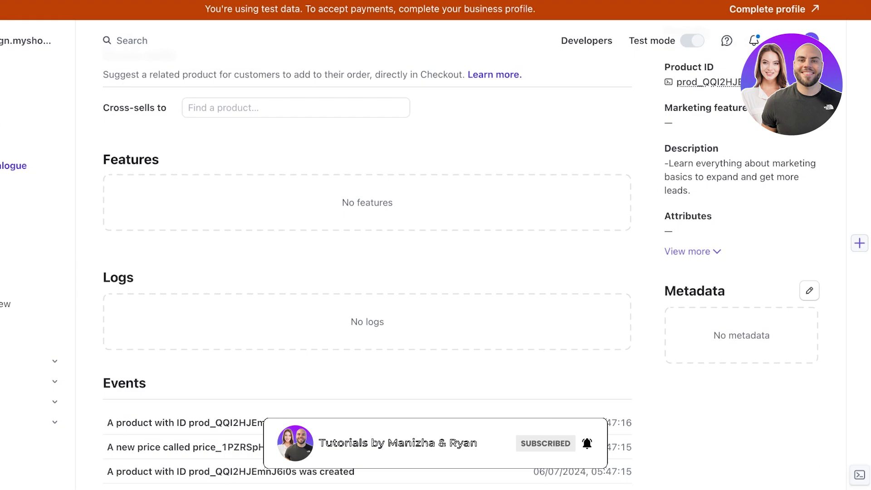
pyautogui.scroll(5, 367, 273)
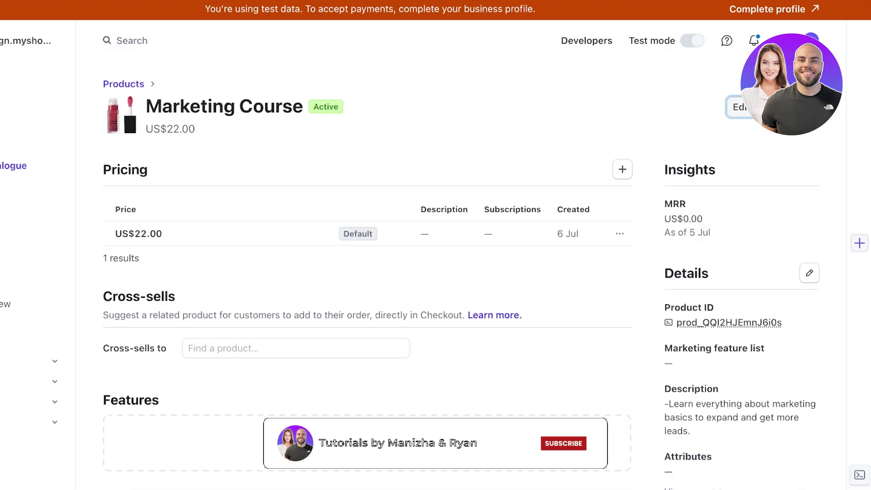
pyautogui.click(736, 106)
pyautogui.scroll(-2, 706, 252)
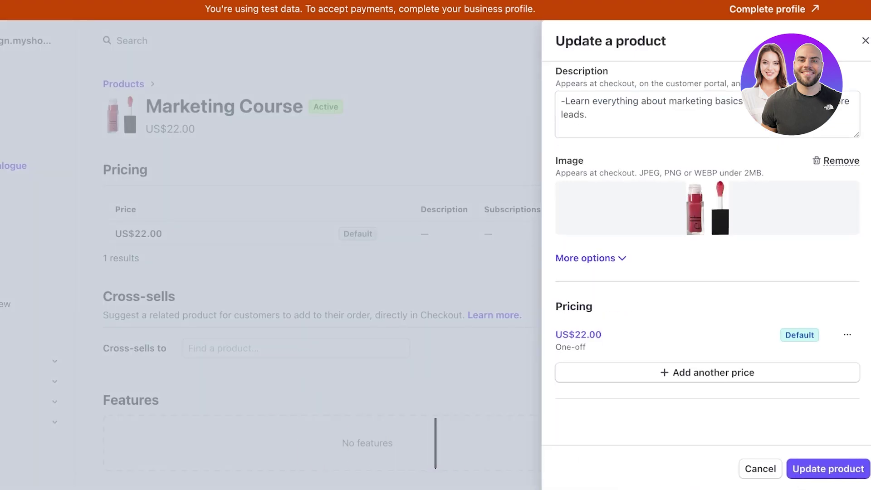
pyautogui.scroll(2, 707, 252)
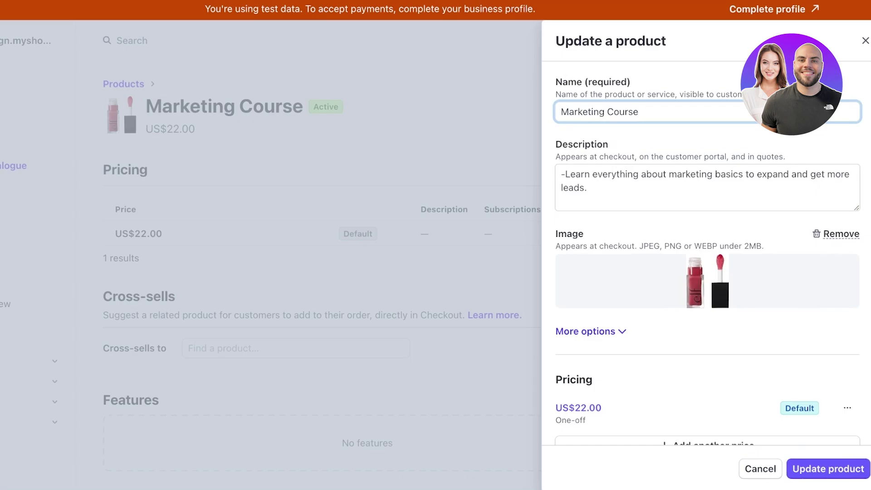
pyautogui.click(864, 40)
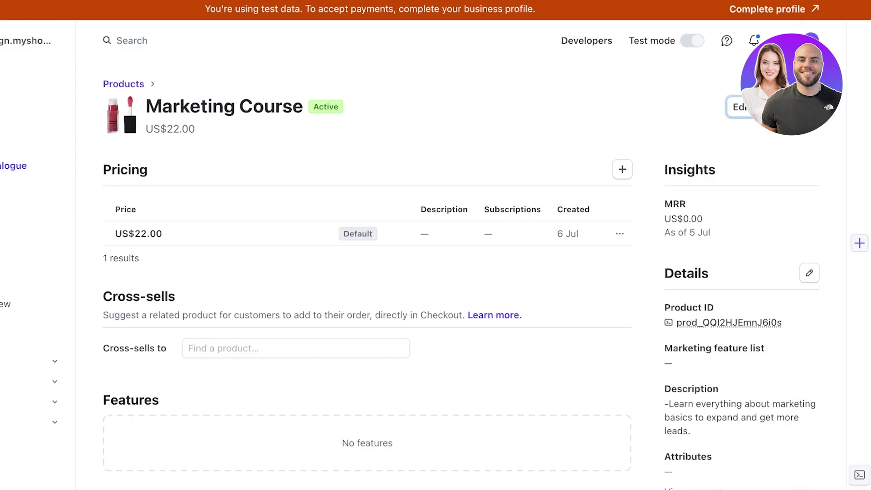
pyautogui.click(809, 106)
pyautogui.click(809, 107)
pyautogui.click(809, 107)
pyautogui.click(808, 106)
pyautogui.scroll(-5, 461, 272)
pyautogui.scroll(4, 374, 272)
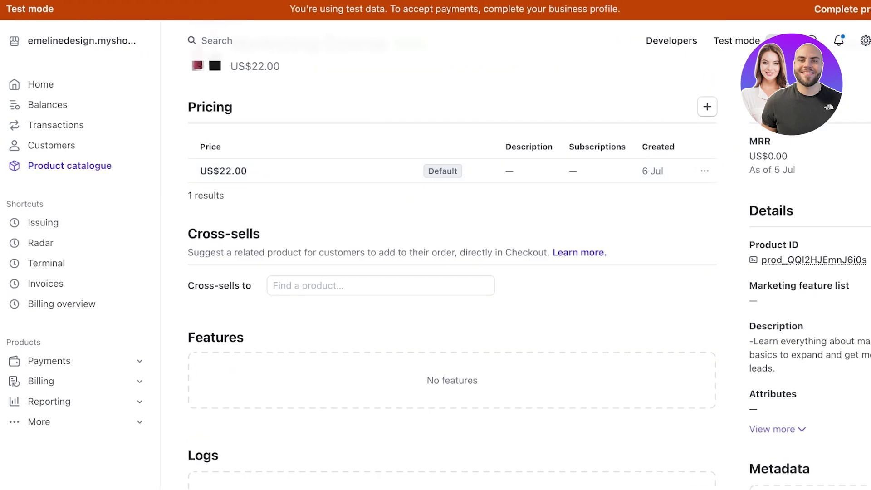
pyautogui.scroll(2, 375, 272)
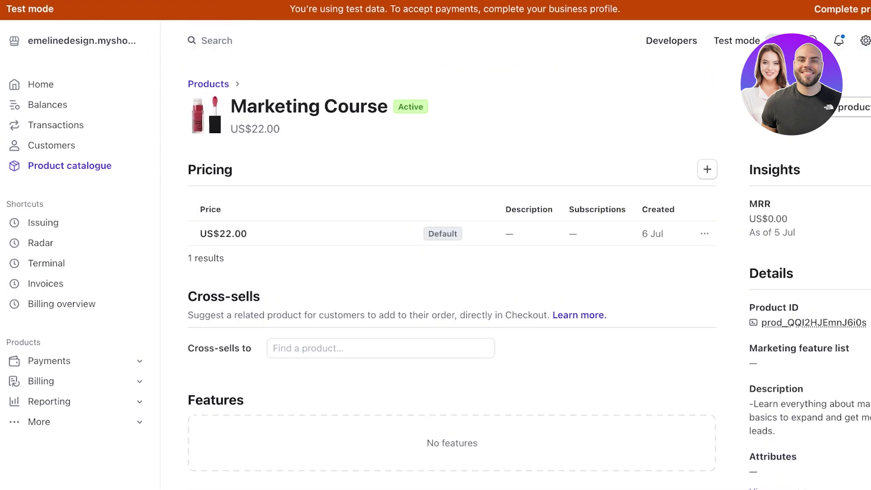
# Find the Payment Links page among the payment products and open it
pyautogui.click(49, 360)
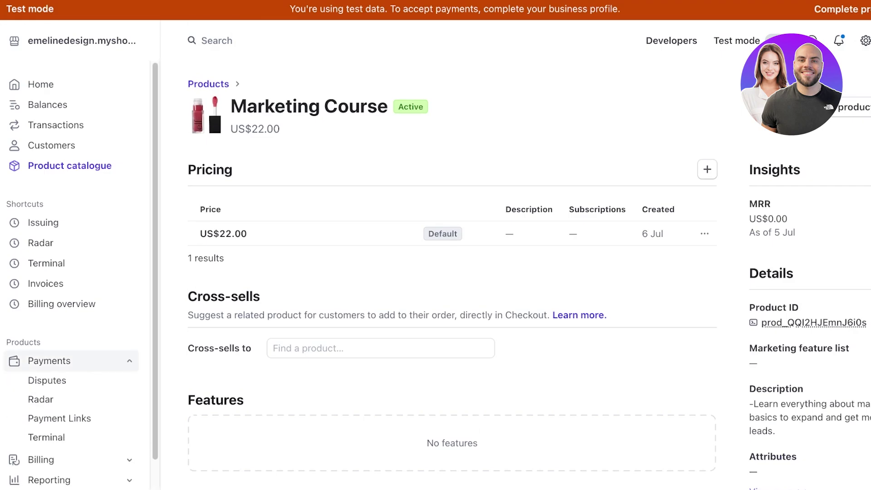
pyautogui.scroll(-1, 68, 454)
pyautogui.click(39, 467)
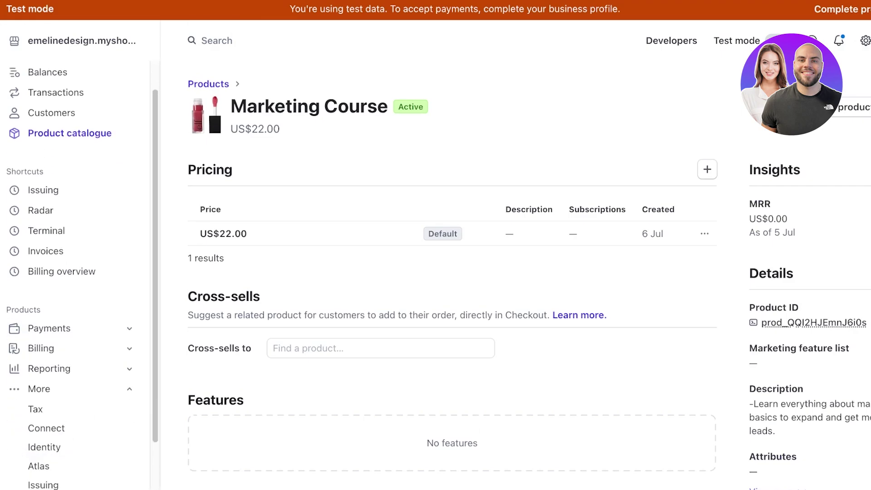
pyautogui.scroll(-2, 71, 328)
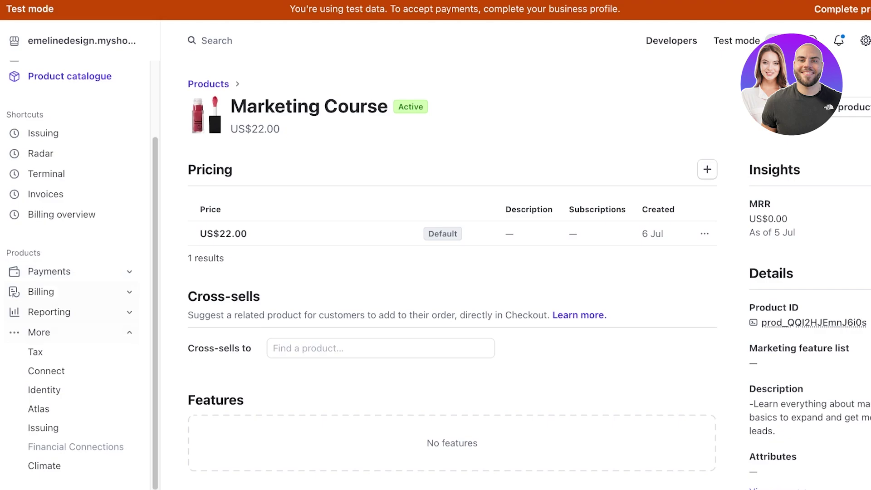
pyautogui.click(49, 271)
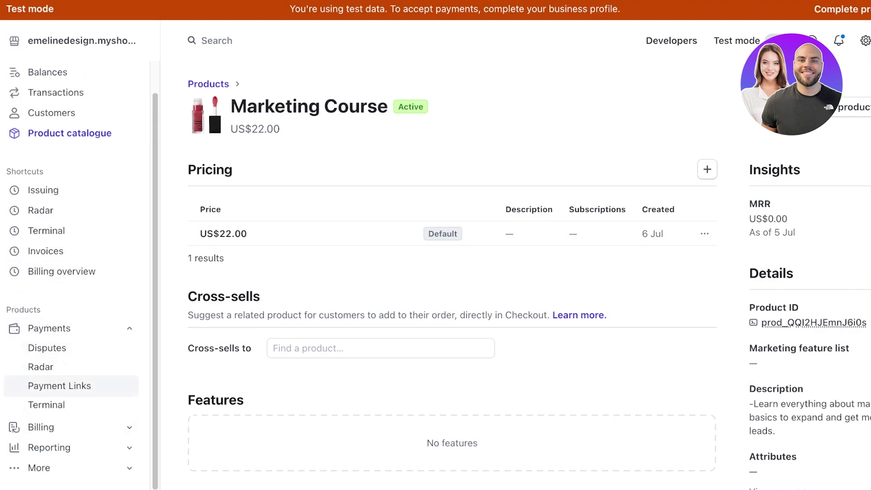
pyautogui.click(59, 386)
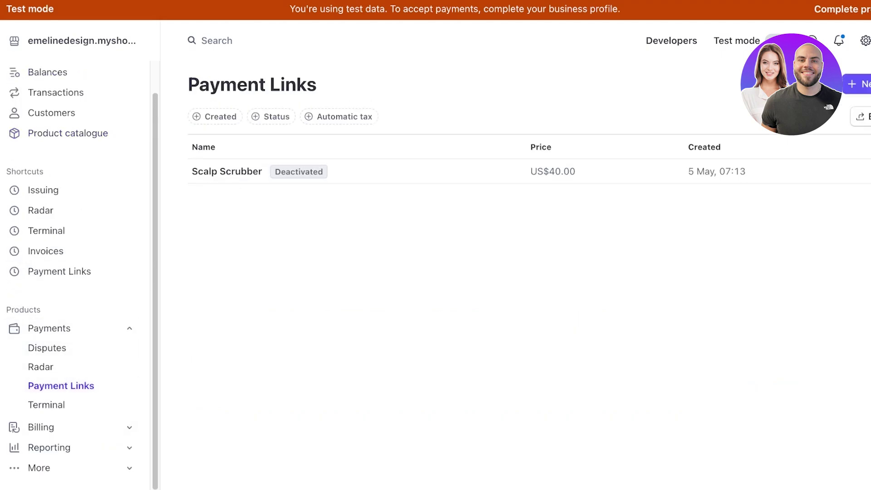
# Start a new payment link and choose the US$22.00 Marketing Course price as its product
pyautogui.click(857, 83)
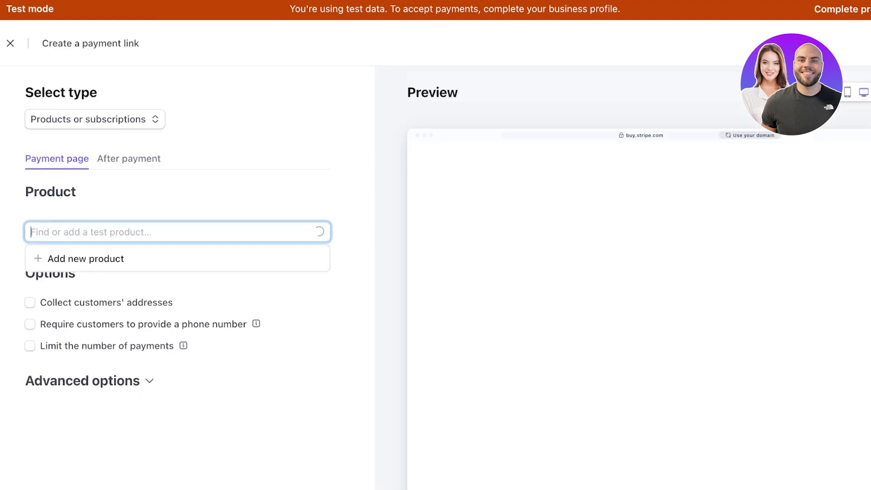
pyautogui.press('Down')
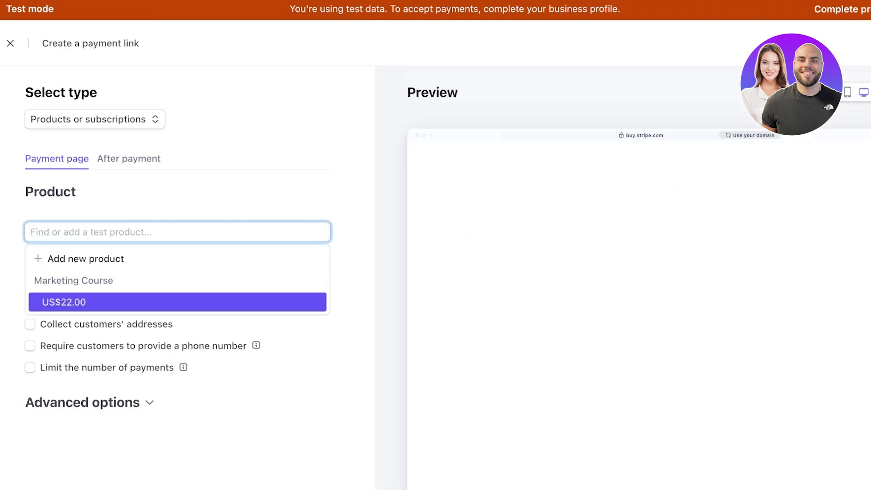
pyautogui.press('Return')
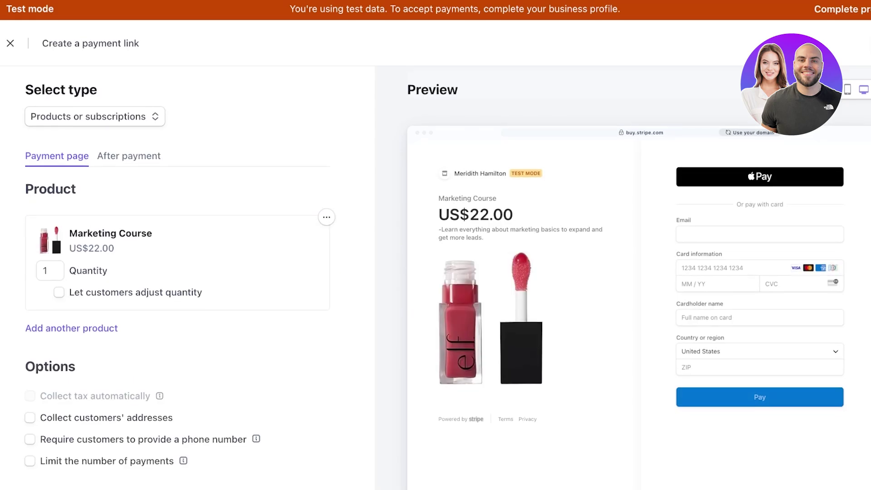
pyautogui.scroll(-2, 435, 272)
pyautogui.scroll(2, 435, 272)
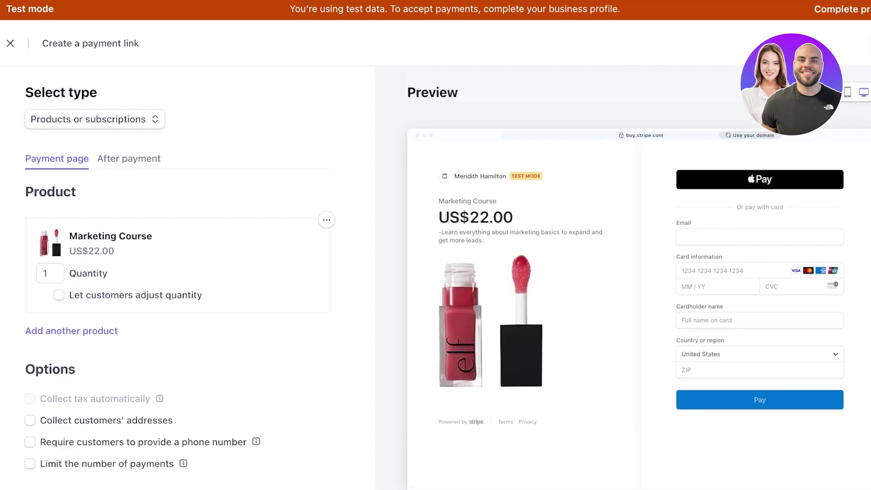
# Review the new link's payment page options, advanced options with the call-to-action setting, and After payment settings
pyautogui.scroll(-2, 435, 273)
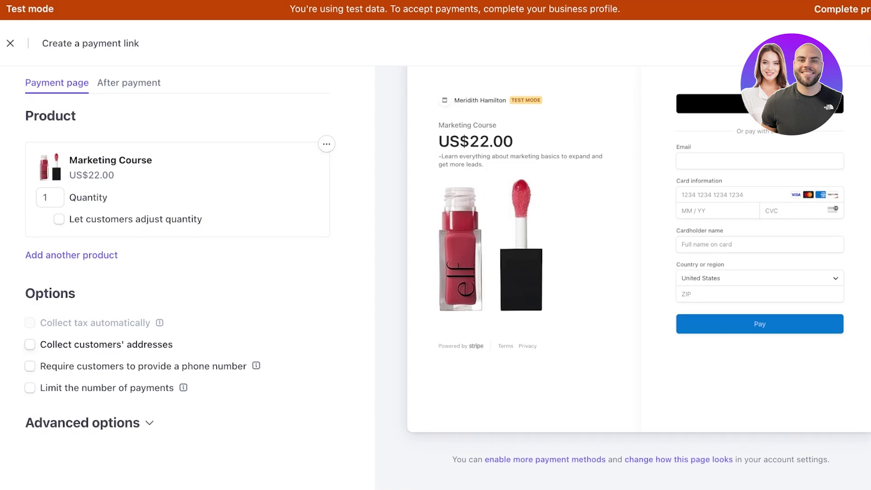
pyautogui.scroll(2, 435, 272)
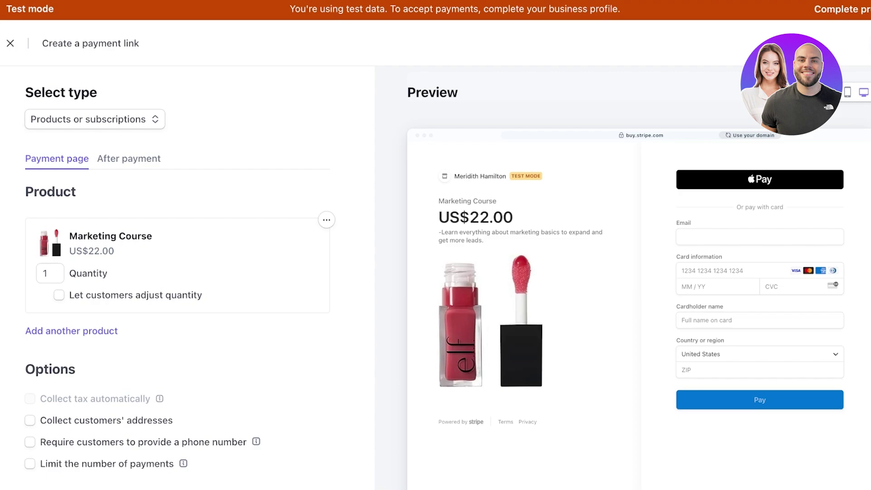
pyautogui.scroll(-2, 435, 272)
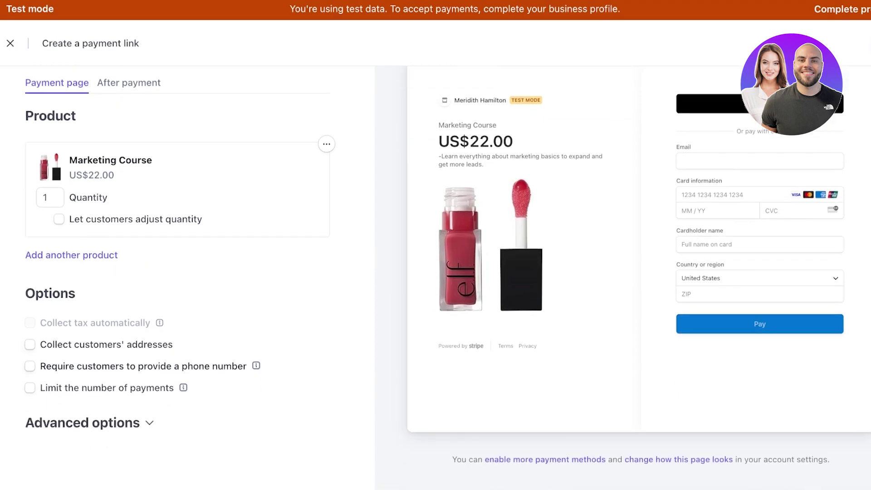
pyautogui.click(30, 366)
pyautogui.click(89, 422)
pyautogui.scroll(-3, 188, 278)
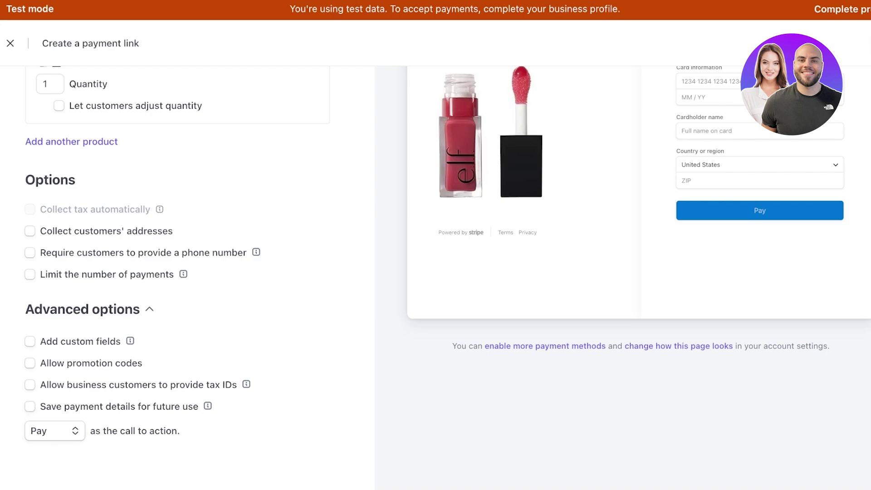
pyautogui.click(55, 430)
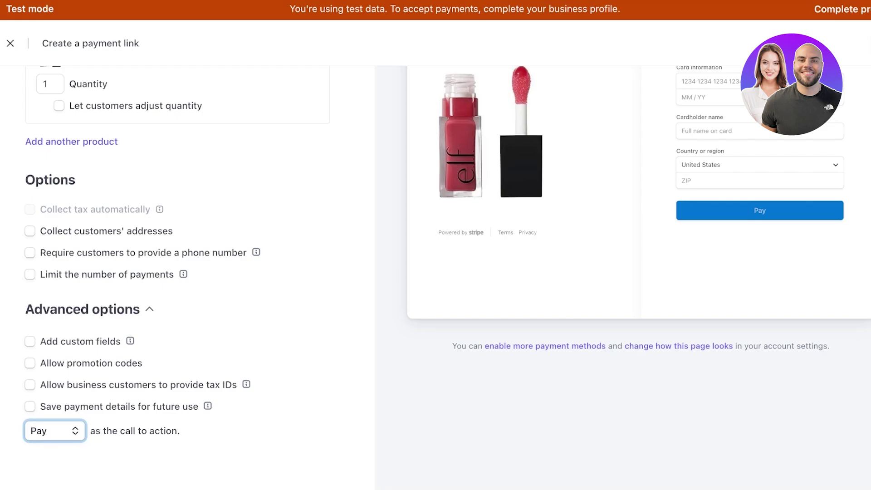
pyautogui.scroll(5, 436, 278)
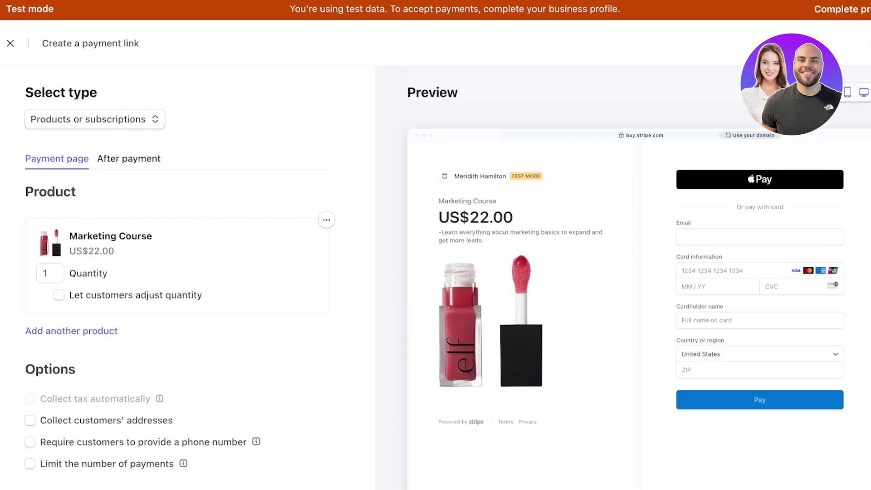
pyautogui.click(128, 158)
pyautogui.scroll(-3, 435, 278)
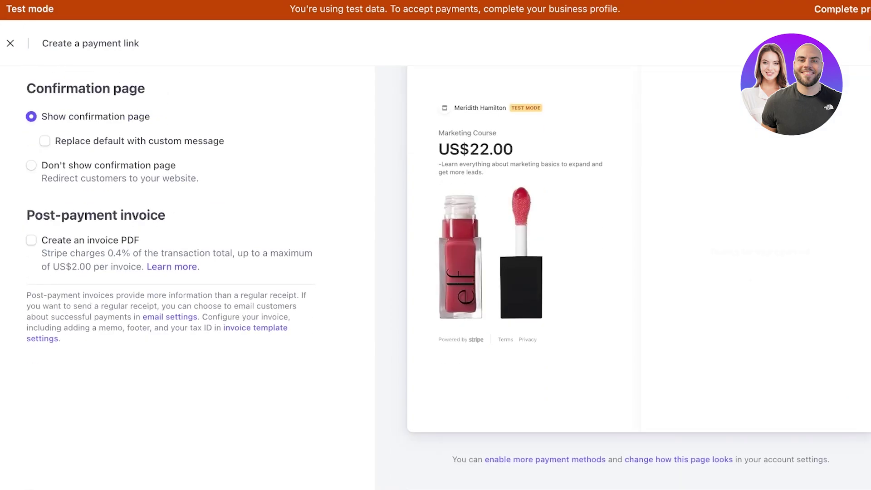
pyautogui.scroll(3, 436, 278)
pyautogui.click(57, 158)
# Keep Products or subscriptions as the link type, create the Marketing Course payment link and copy its URL
pyautogui.click(94, 119)
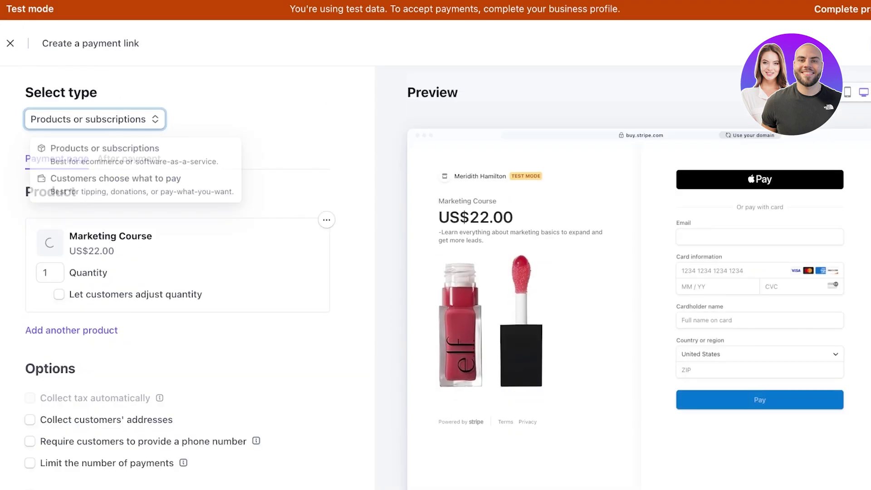
pyautogui.press('Escape')
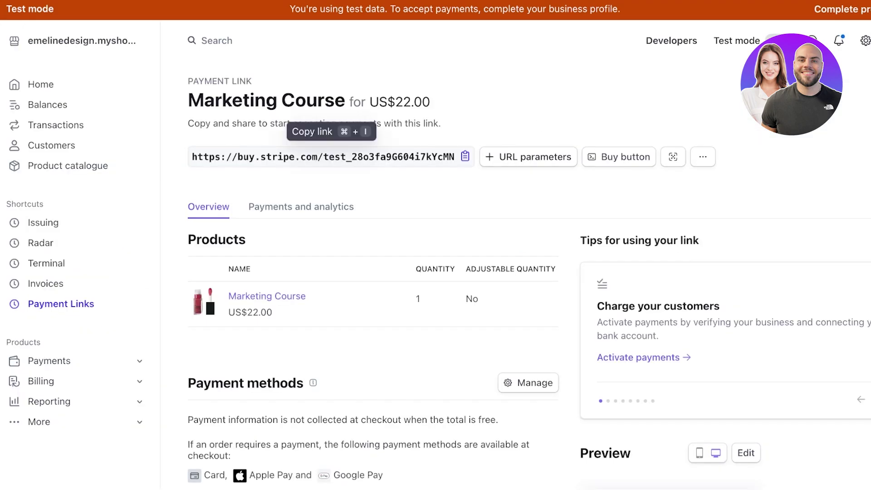
pyautogui.press('super+c')
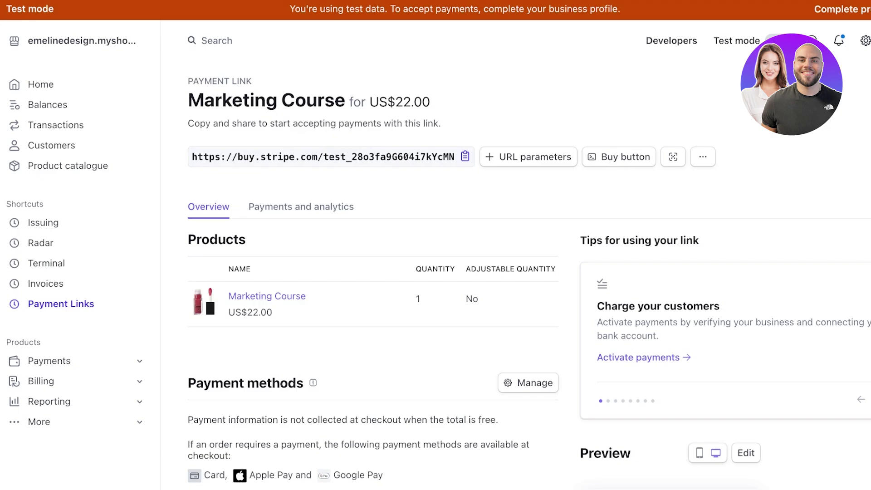
pyautogui.scroll(-10, 515, 272)
pyautogui.scroll(10, 515, 272)
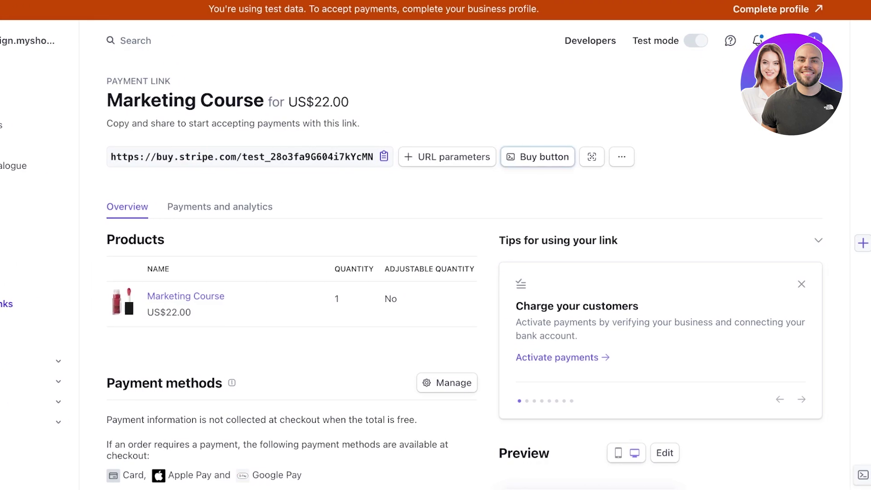
# Open the payment link's Buy button settings and copy the embed code for the website
pyautogui.click(537, 157)
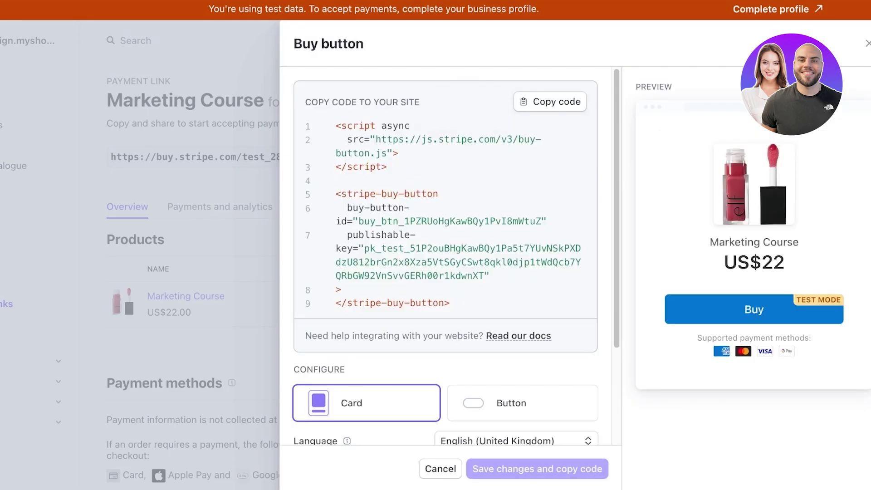
pyautogui.click(549, 102)
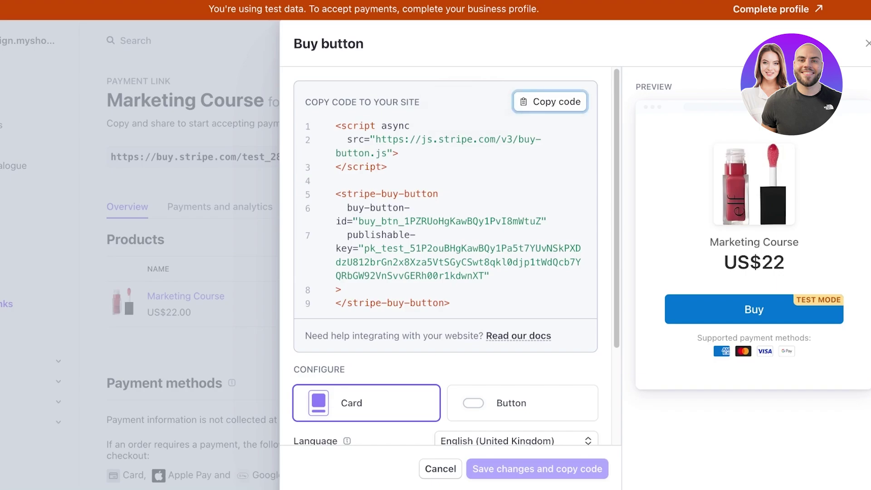
pyautogui.scroll(-3, 445, 254)
pyautogui.scroll(3, 445, 254)
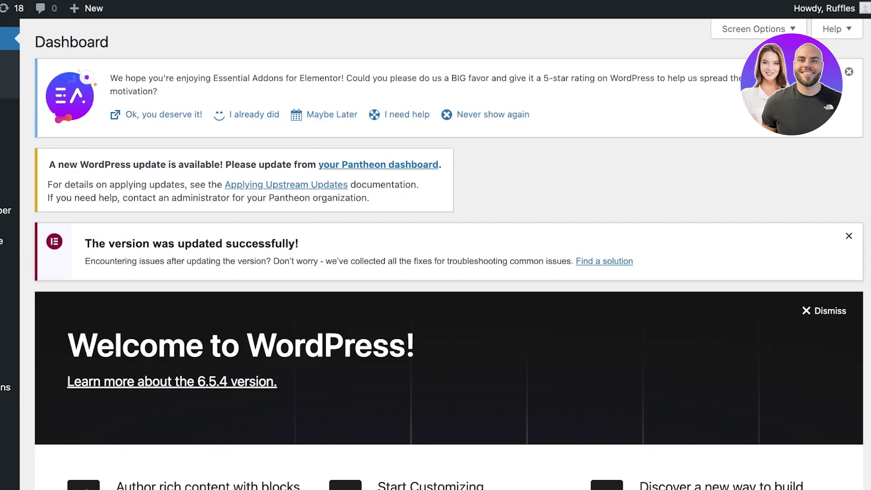
# Switch to the WordPress dashboard and start adding a new WooCommerce product
pyautogui.moveTo(34, 164)
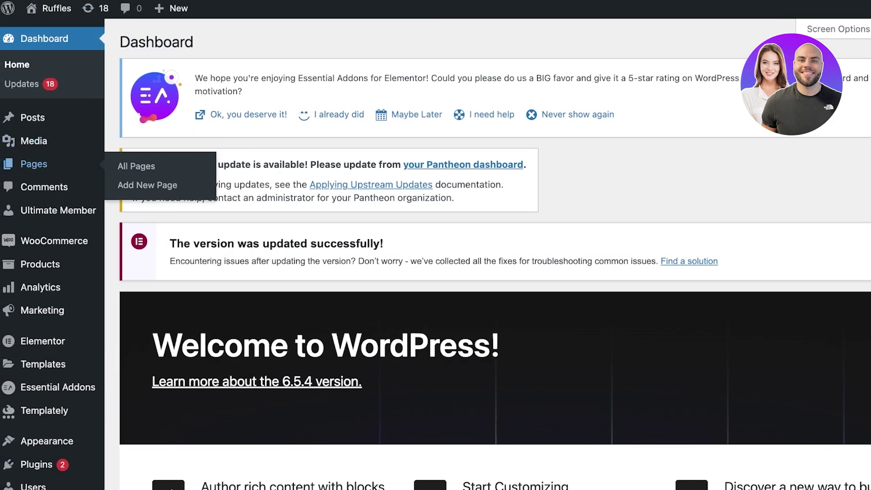
pyautogui.click(34, 163)
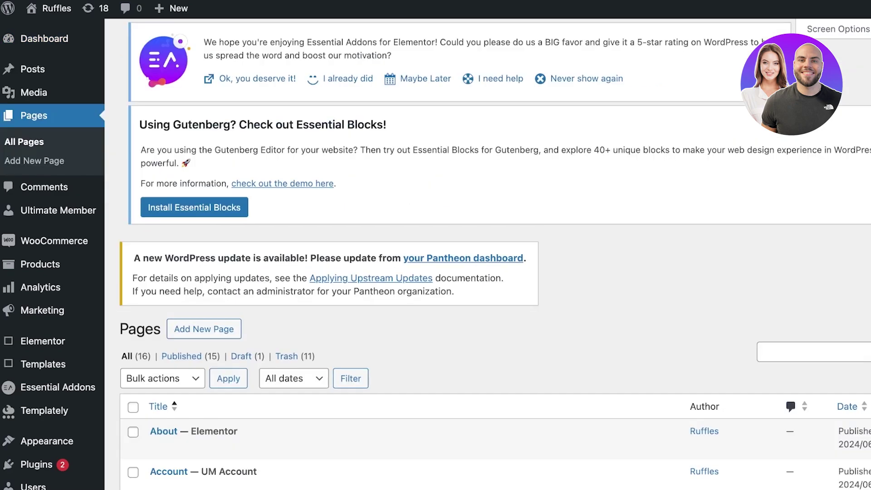
pyautogui.scroll(-3, 45, 210)
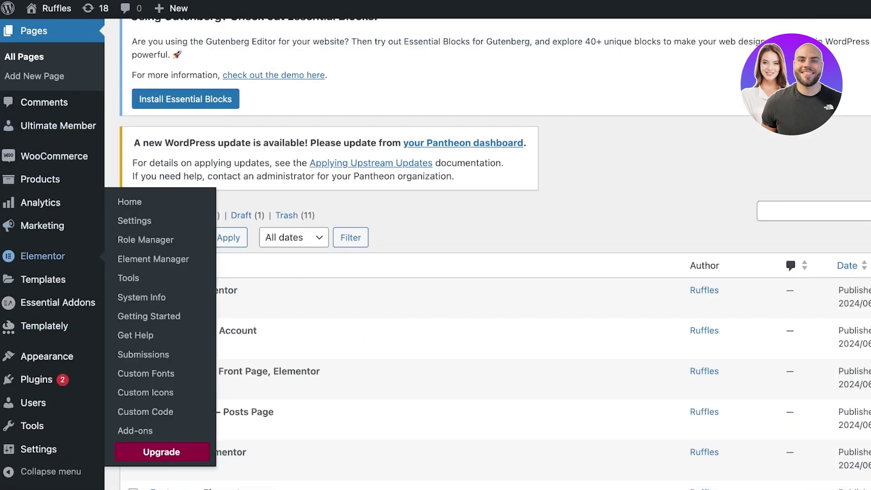
pyautogui.moveTo(40, 179)
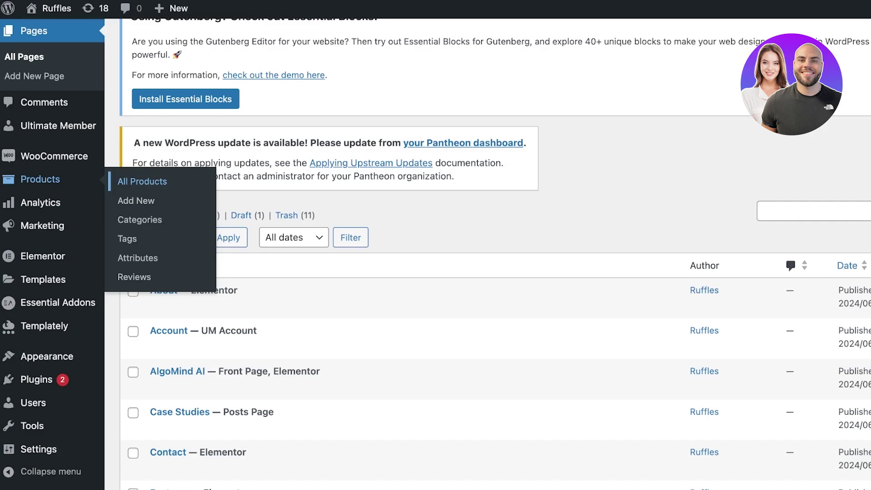
pyautogui.click(142, 181)
pyautogui.click(209, 82)
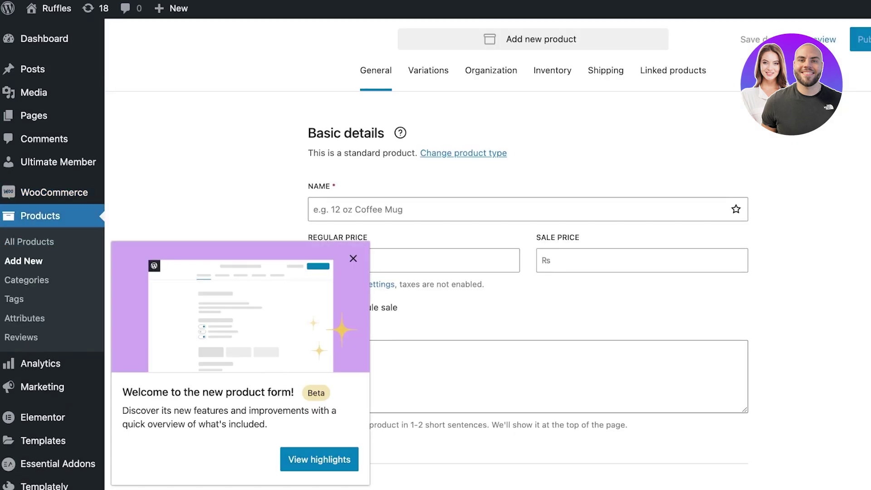
# Name the product Marketing Course and set its regular price to Rs 23 and sale price to Rs 22
pyautogui.click(314, 209)
pyautogui.write('Marketing Co')
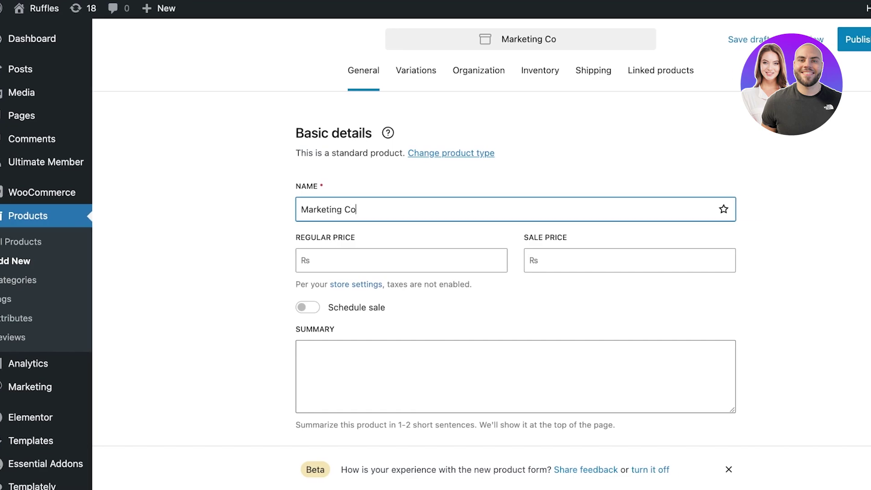
pyautogui.write('urs')
pyautogui.write('e')
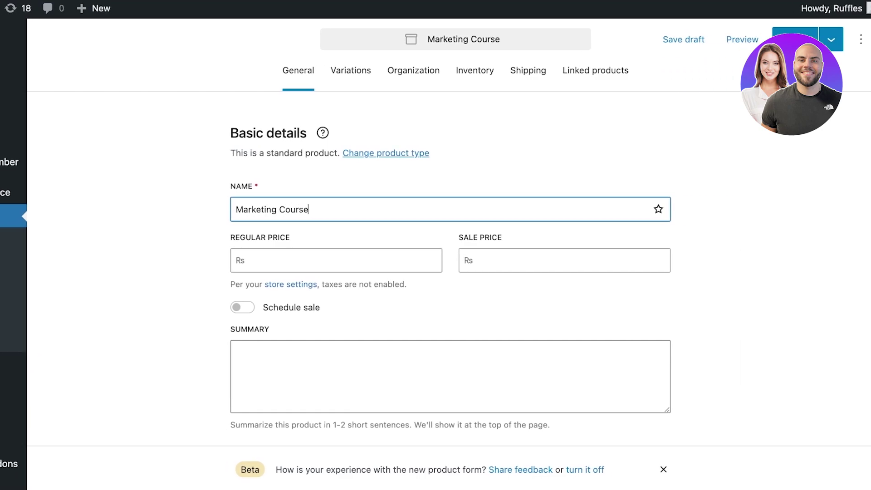
pyautogui.press('Tab')
pyautogui.write('3')
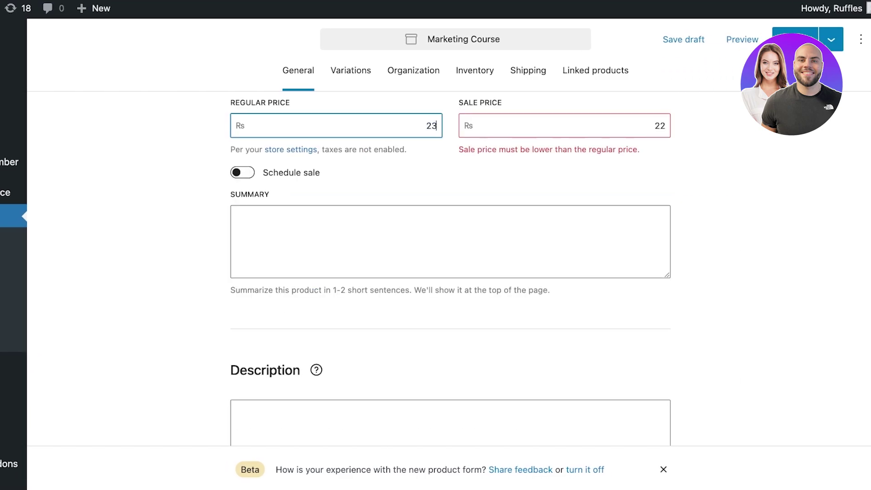
pyautogui.press('Tab')
# Publish the Marketing Course product and reopen it for editing from the products list
pyautogui.scroll(-5, 450, 268)
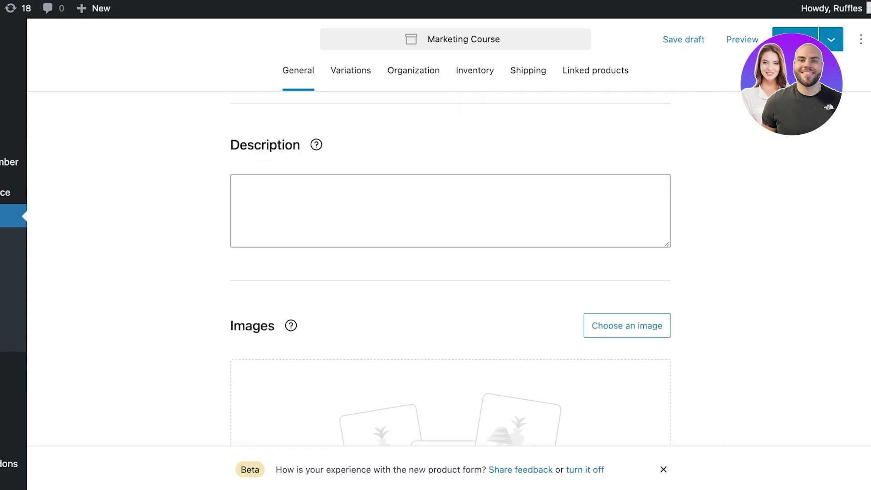
pyautogui.scroll(-7, 450, 269)
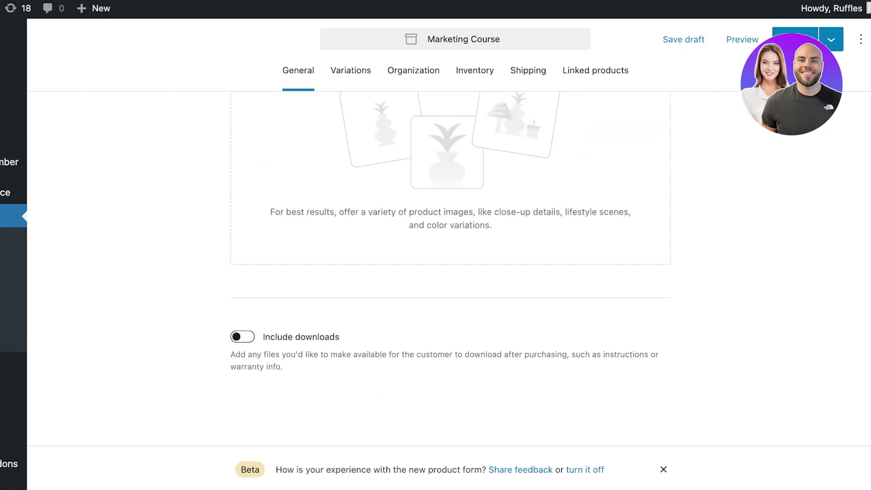
pyautogui.click(794, 39)
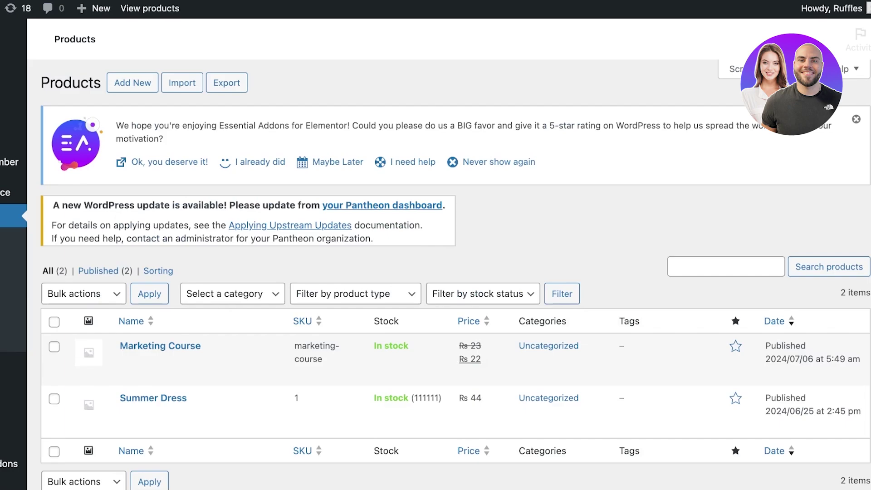
pyautogui.scroll(-2, 436, 273)
pyautogui.click(164, 237)
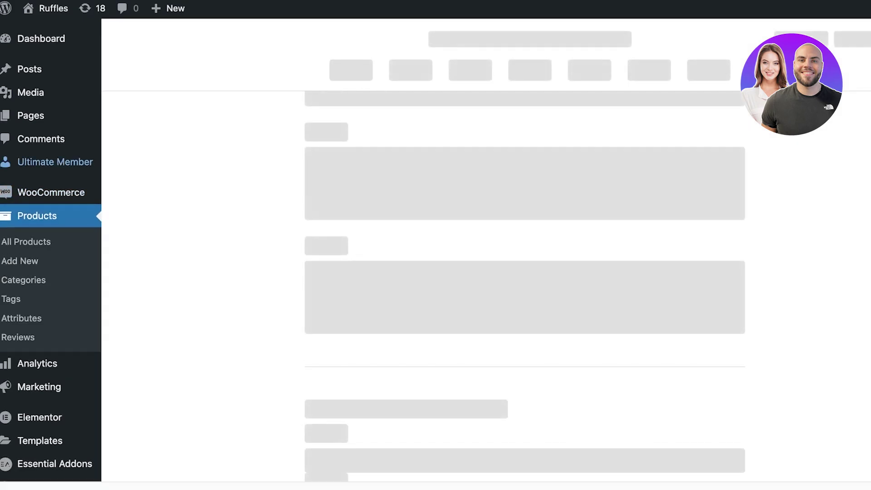
# Open the AlgoMind AI page in the block editor and try to add a Code block to it
pyautogui.moveTo(45, 8)
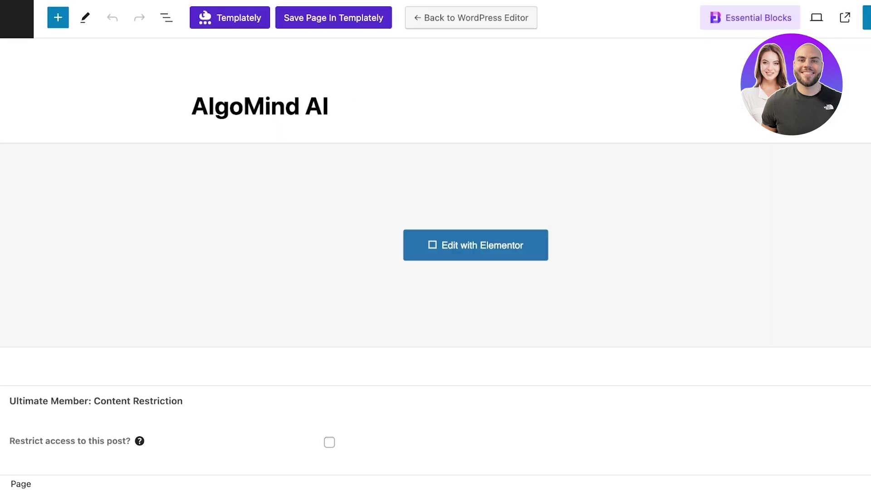
pyautogui.click(57, 17)
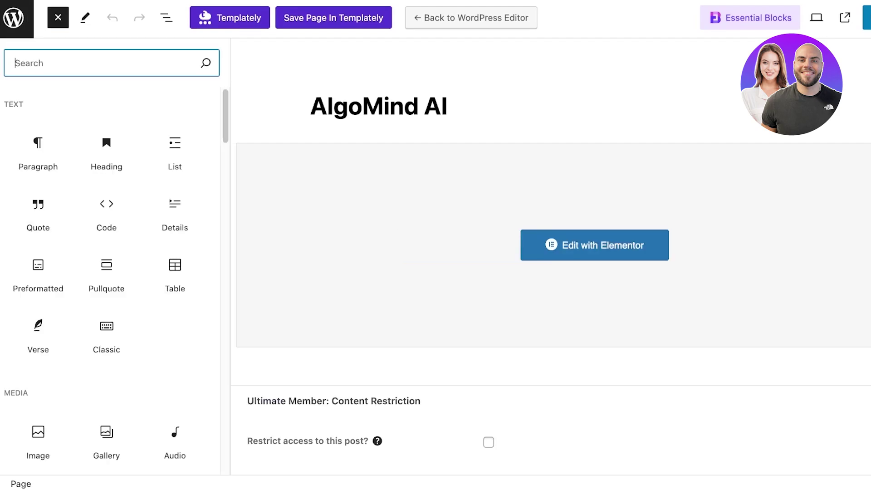
pyautogui.click(107, 234)
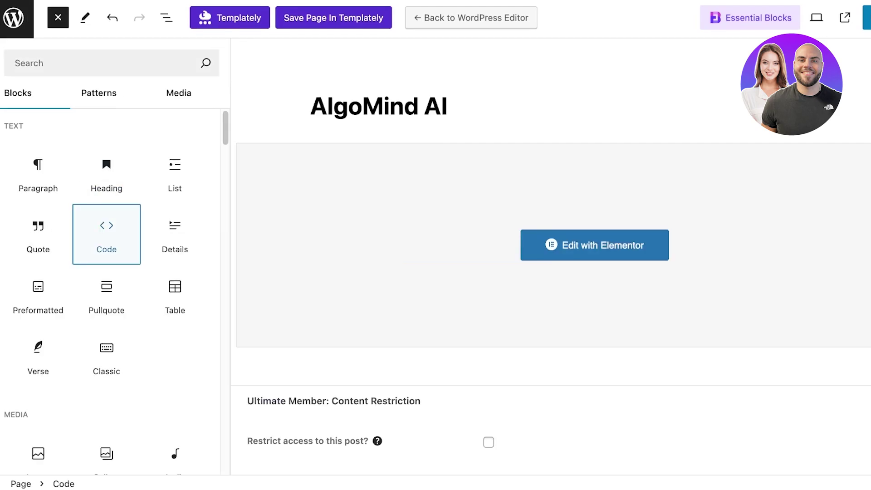
pyautogui.moveTo(106, 234); pyautogui.dragTo(532, 167)
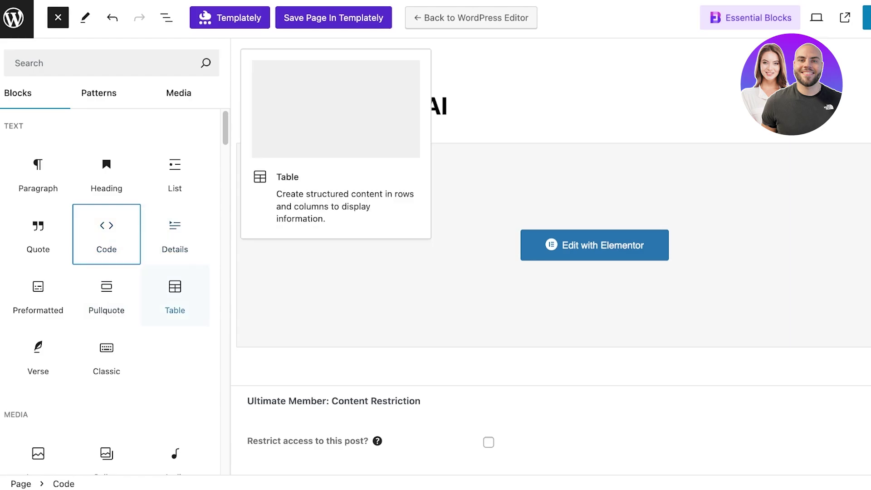
pyautogui.scroll(-5, 174, 294)
pyautogui.scroll(5, 106, 213)
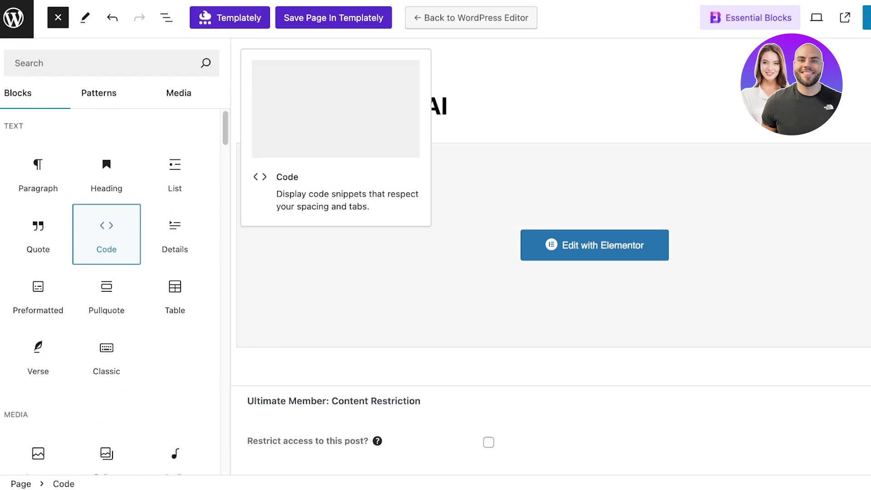
pyautogui.moveTo(106, 217); pyautogui.dragTo(614, 356)
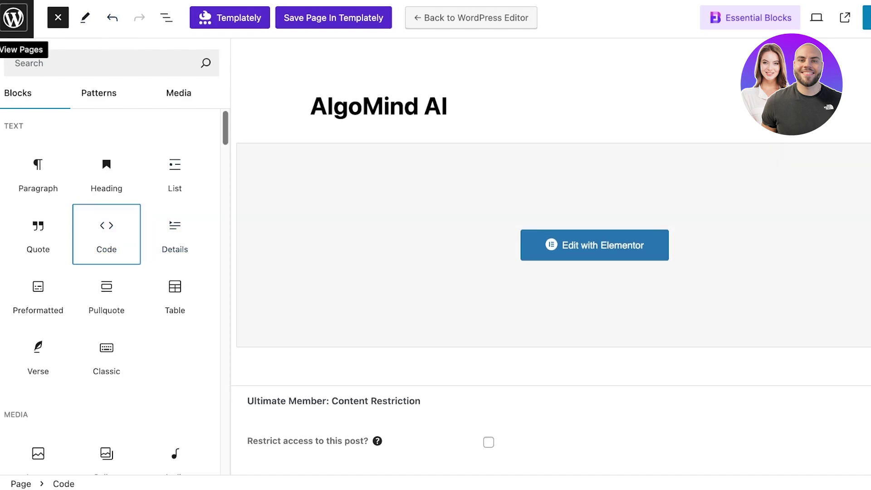
pyautogui.click(14, 18)
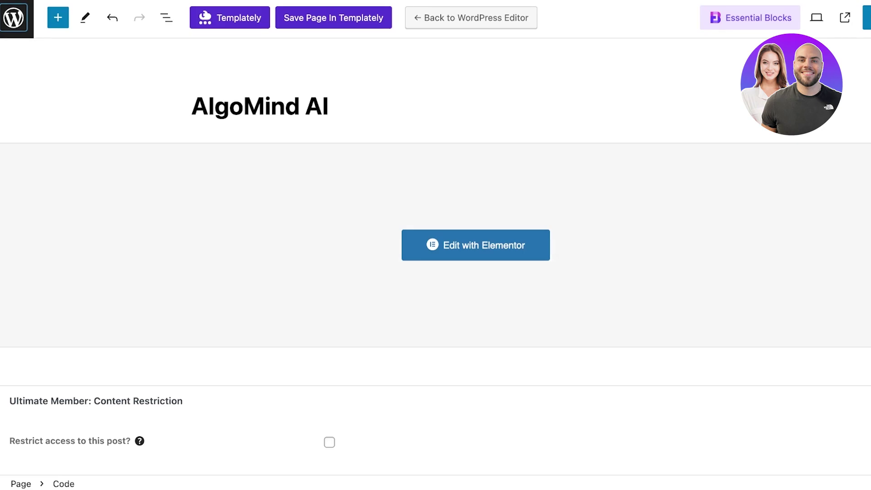